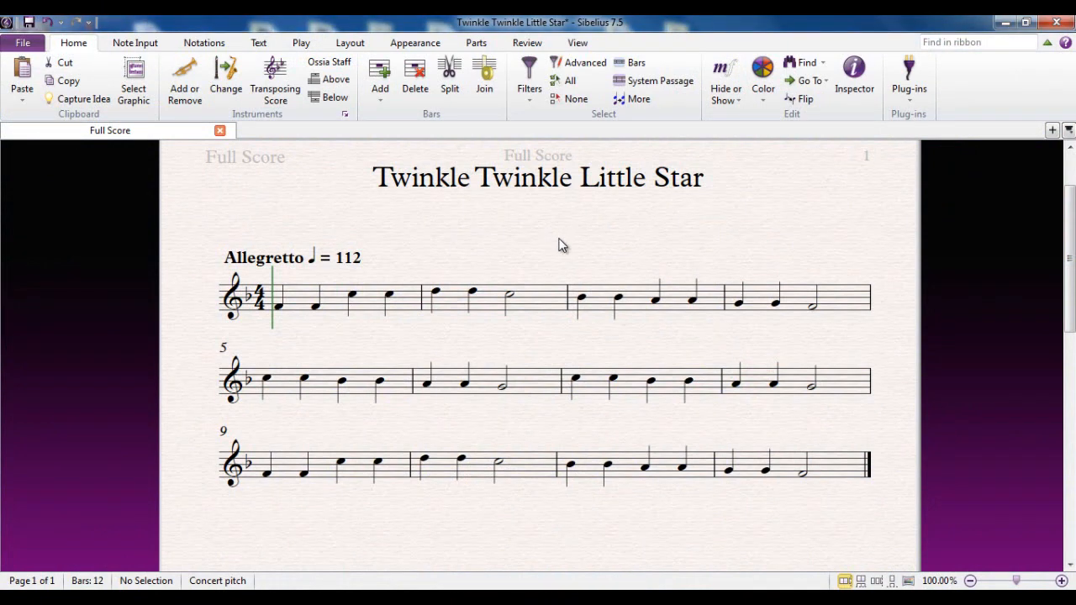
# Start lyrics line 1 on the first note of bar 1 and enter the syllables "Twin-kle"
pyautogui.click(259, 45)
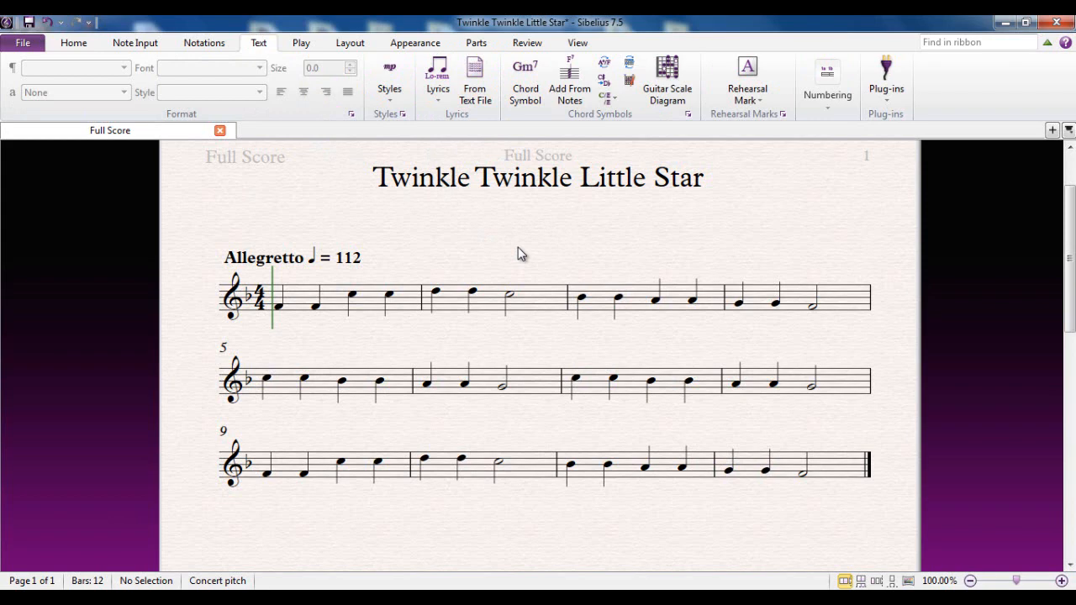
pyautogui.click(279, 308)
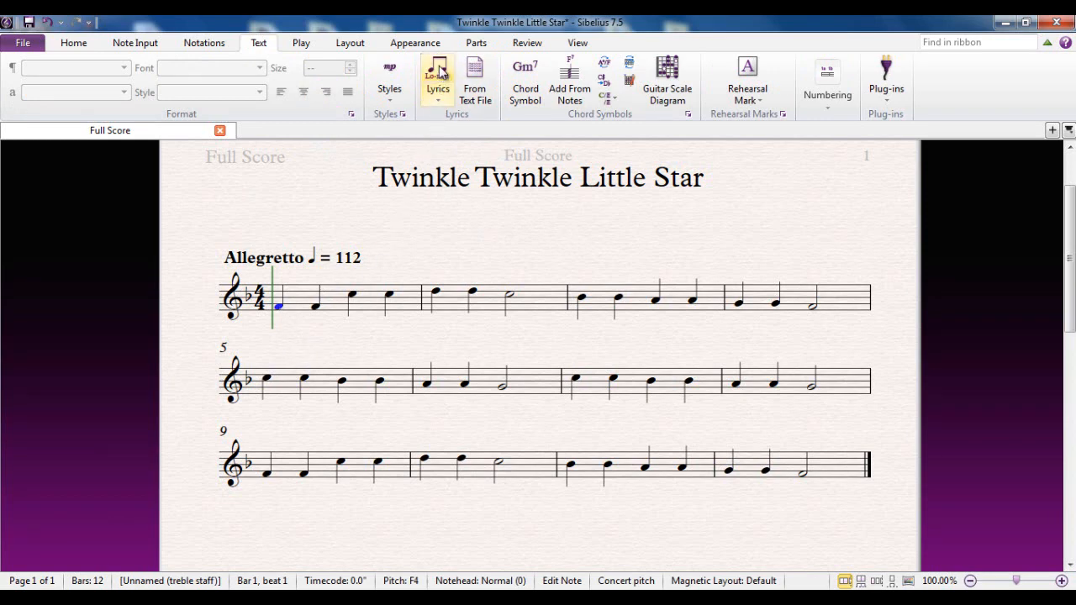
pyautogui.click(438, 99)
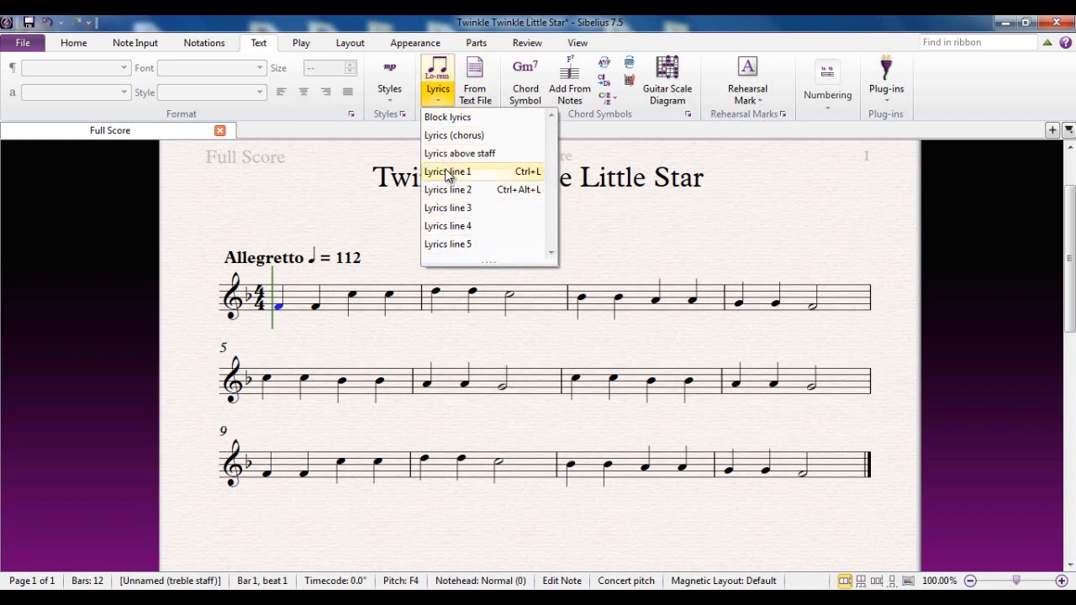
pyautogui.click(490, 177)
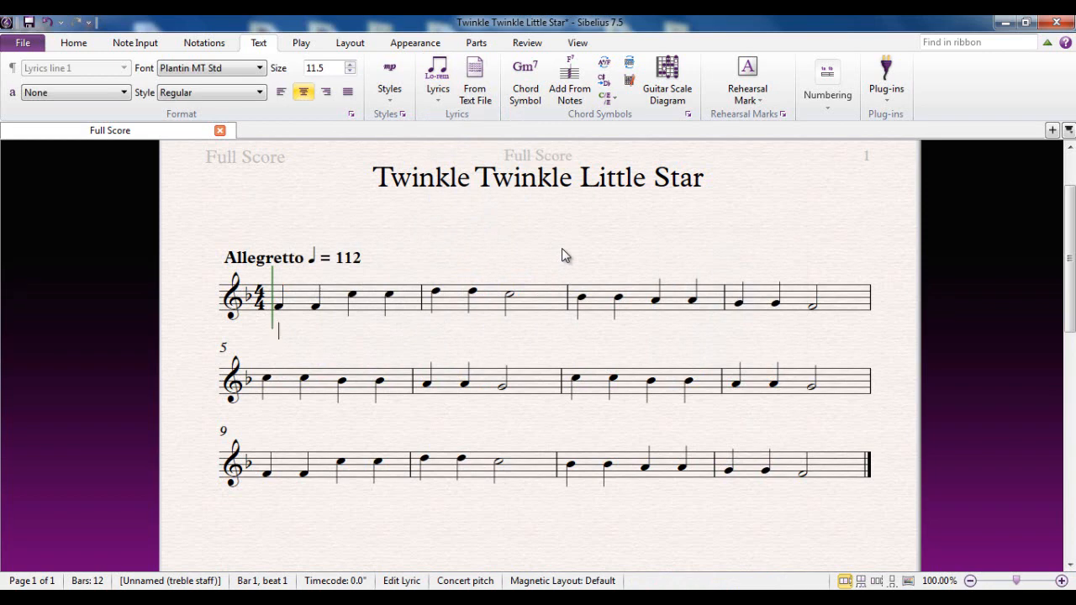
pyautogui.write('Twin -')
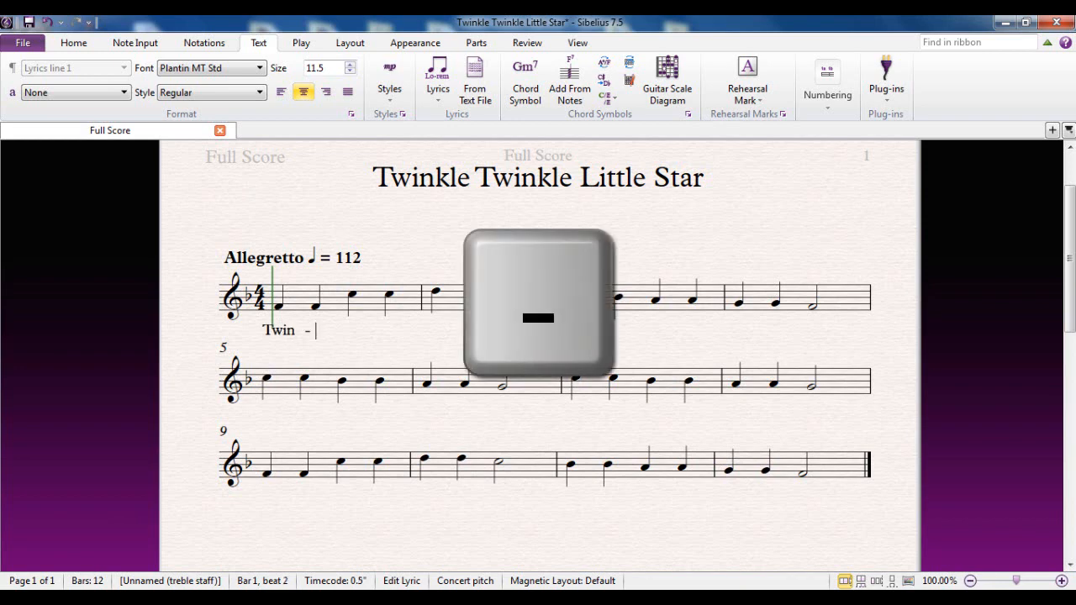
pyautogui.write('kle')
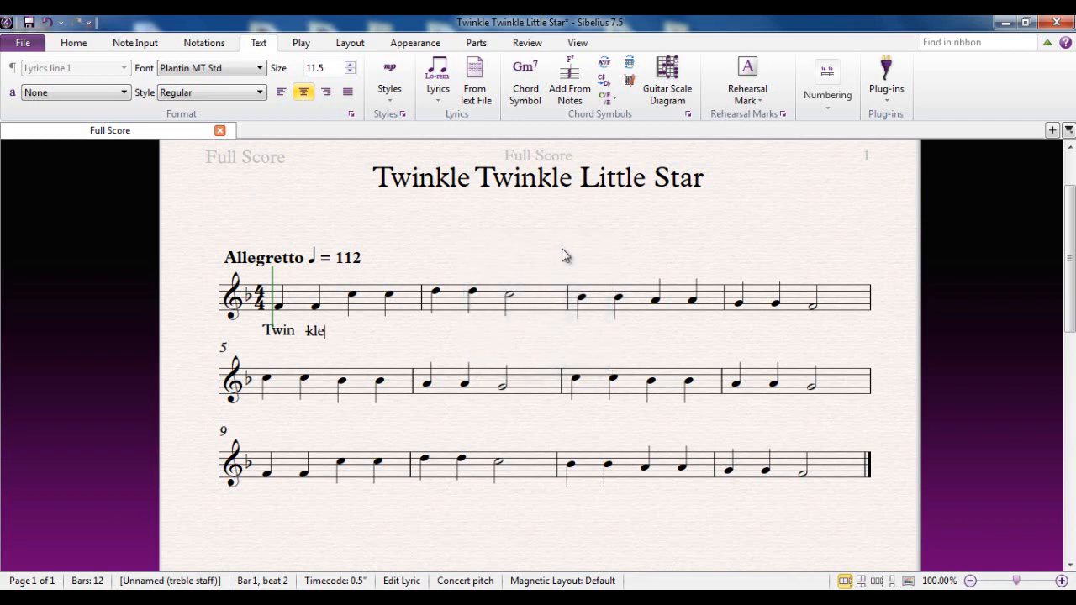
pyautogui.press('space')
pyautogui.press('space')
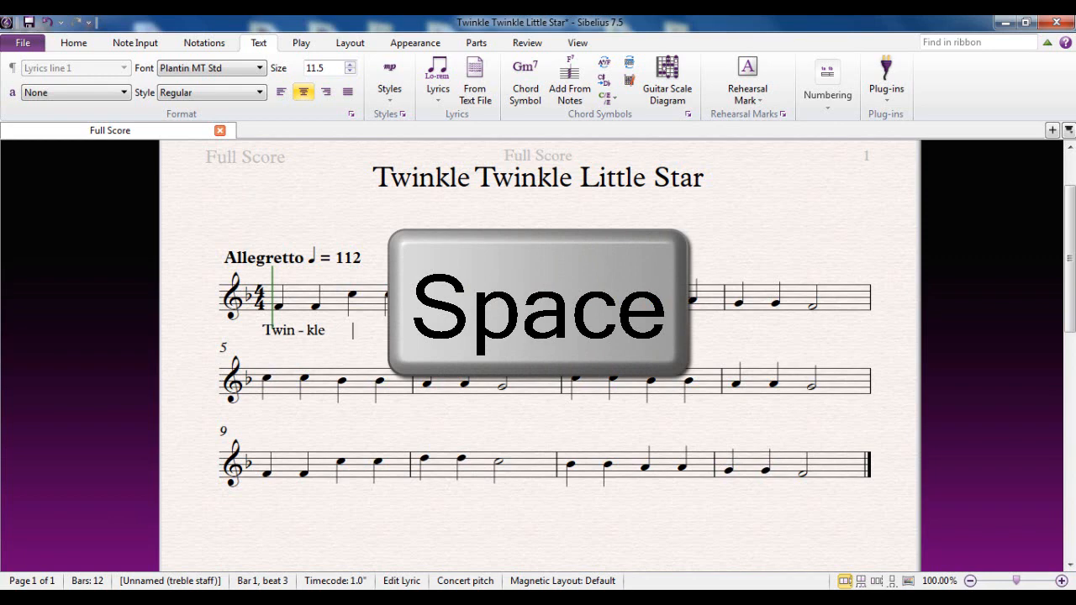
# Continue the lyrics with "twin-kle li-ttle star How"
pyautogui.write('twin')
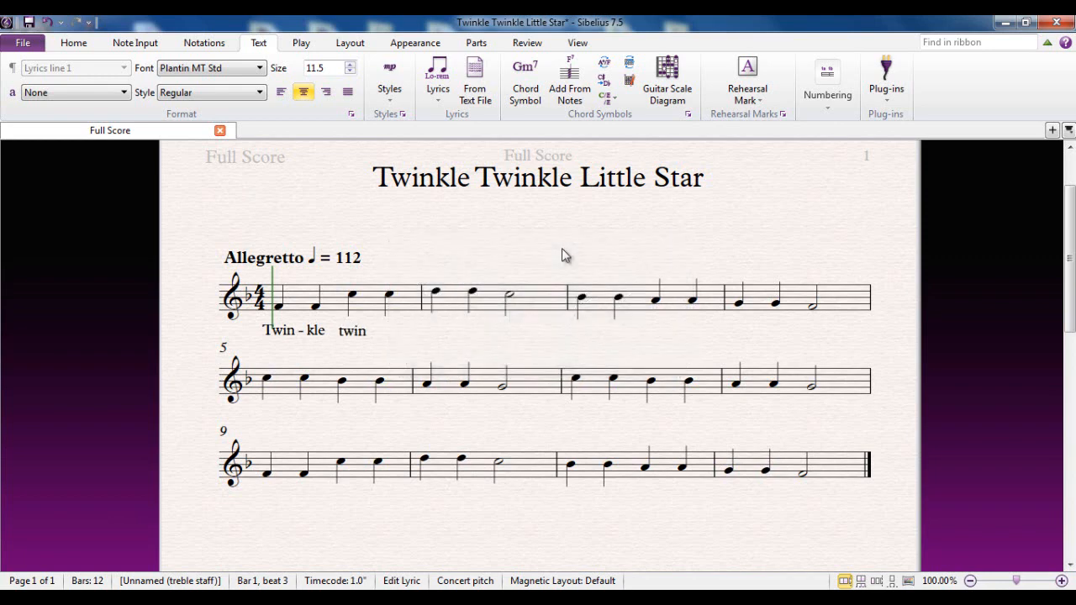
pyautogui.press('-')
pyautogui.write('kle')
pyautogui.press('space')
pyautogui.write('li')
pyautogui.press('-')
pyautogui.write('ttle')
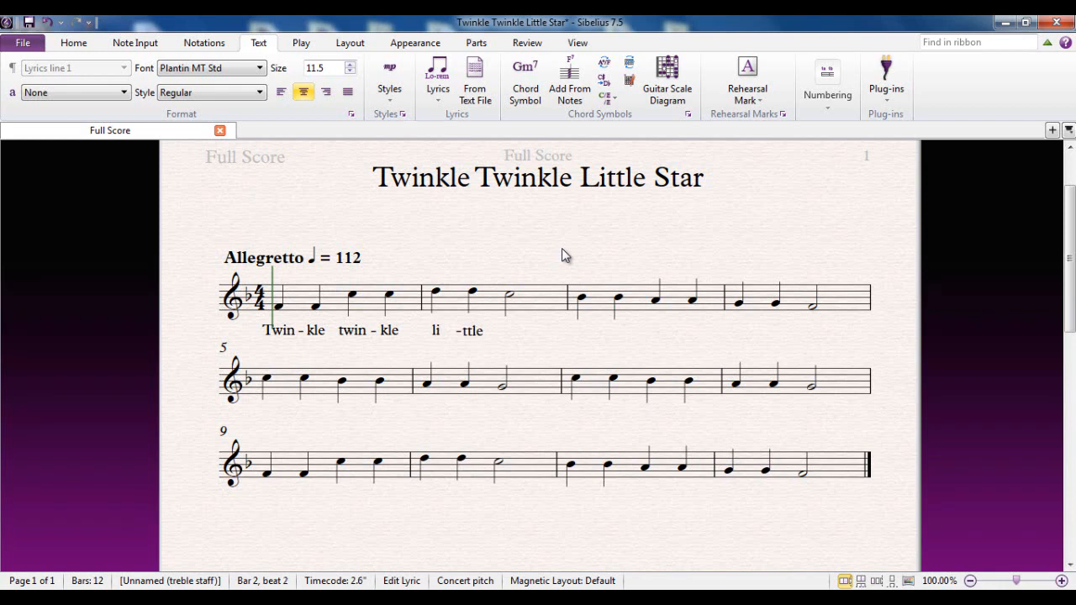
pyautogui.press('space')
pyautogui.write('star')
pyautogui.press('space')
pyautogui.write('How')
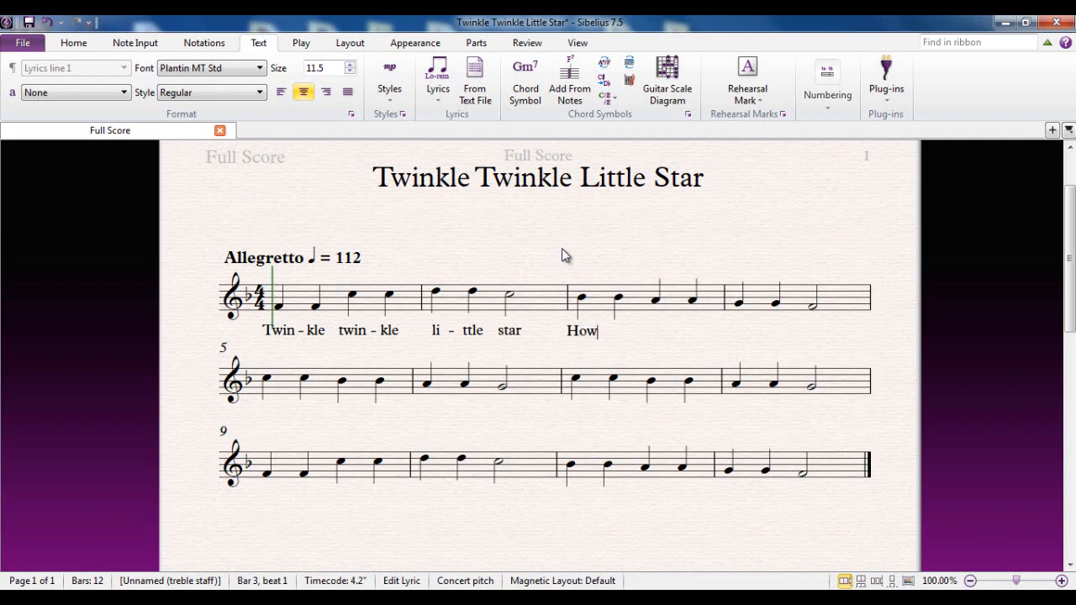
# Enter "I" extended across the following notes, then "won-der", and finish lyric entry
pyautogui.press('space')
pyautogui.write('I')
pyautogui.press('space')
pyautogui.press('space')
pyautogui.press('space')
pyautogui.write('won ')
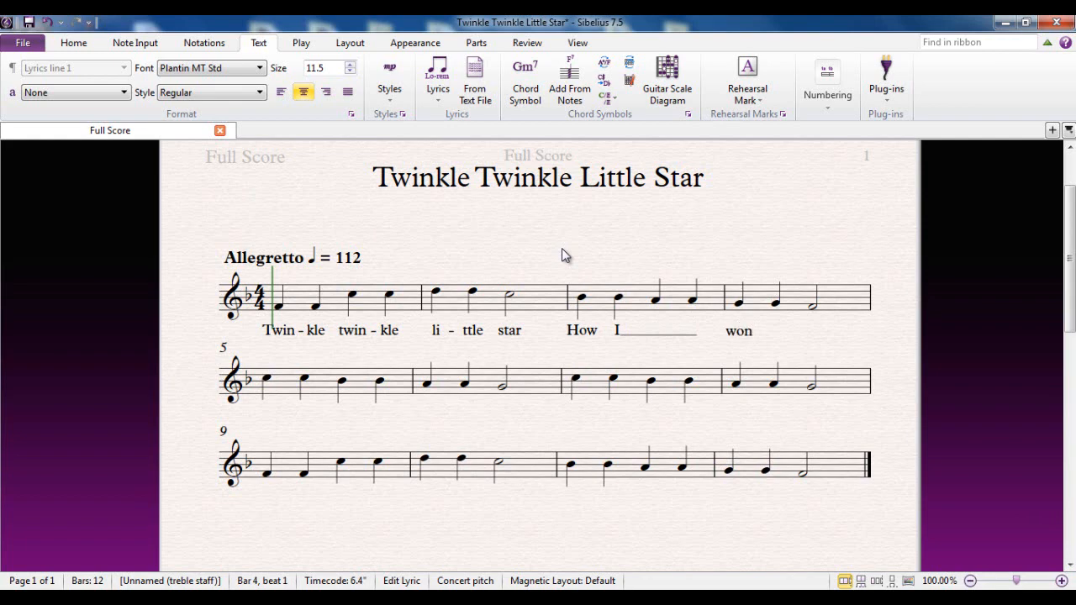
pyautogui.write('-der')
pyautogui.press('space')
pyautogui.press('Escape')
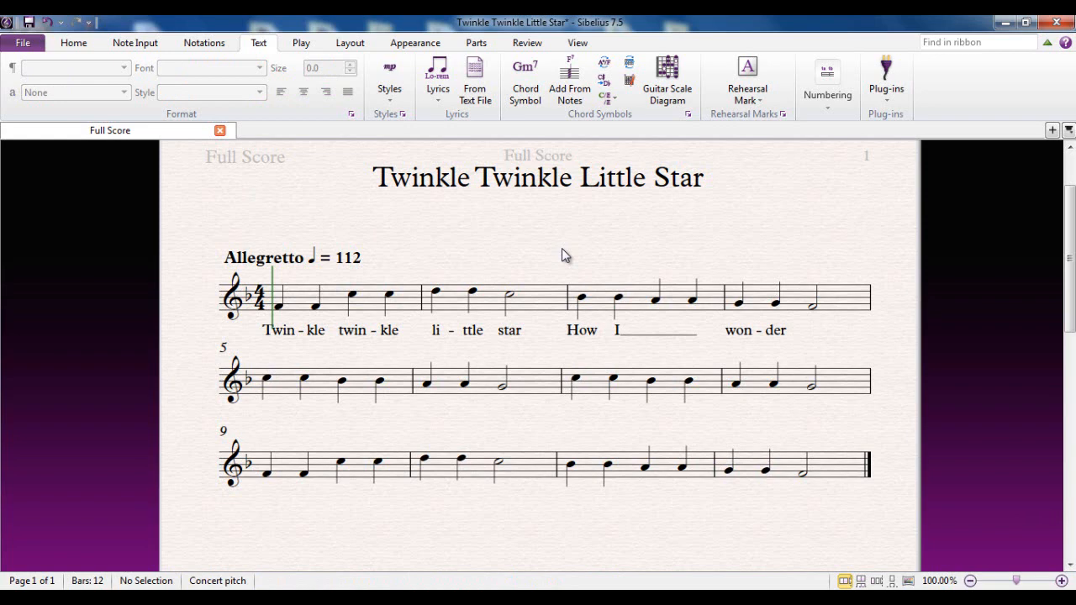
# Select the first system, filter the selection to lyrics, and delete them
pyautogui.doubleClick(541, 308)
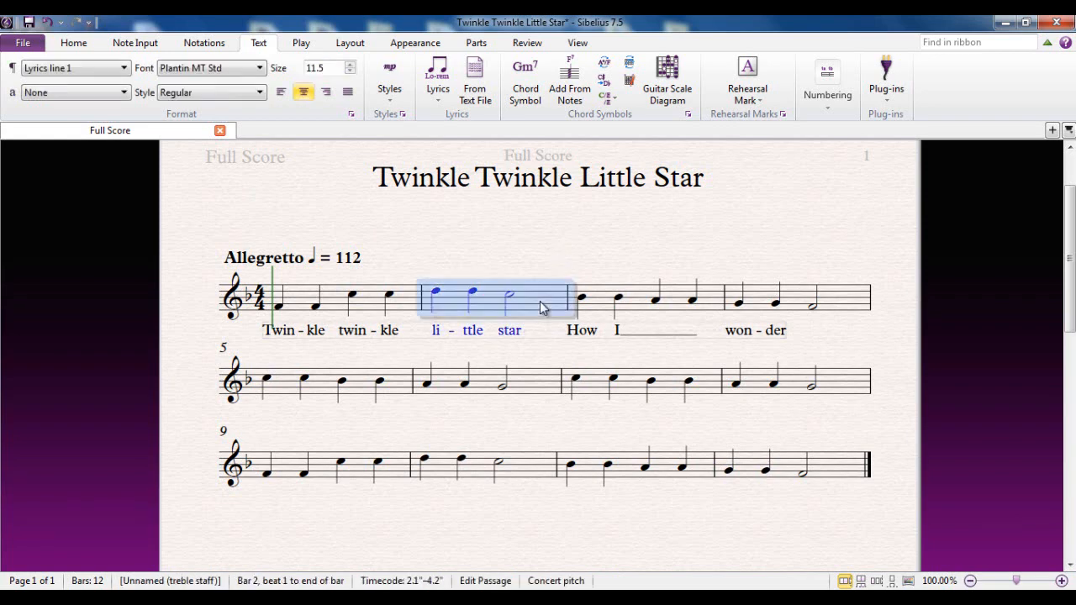
pyautogui.click(76, 43)
pyautogui.click(529, 77)
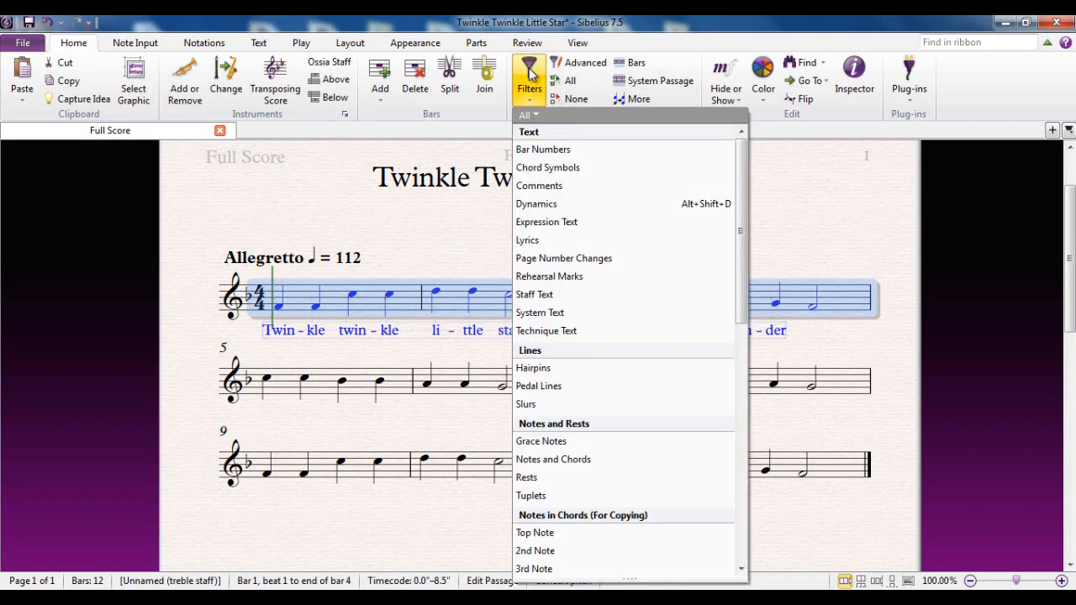
pyautogui.click(555, 240)
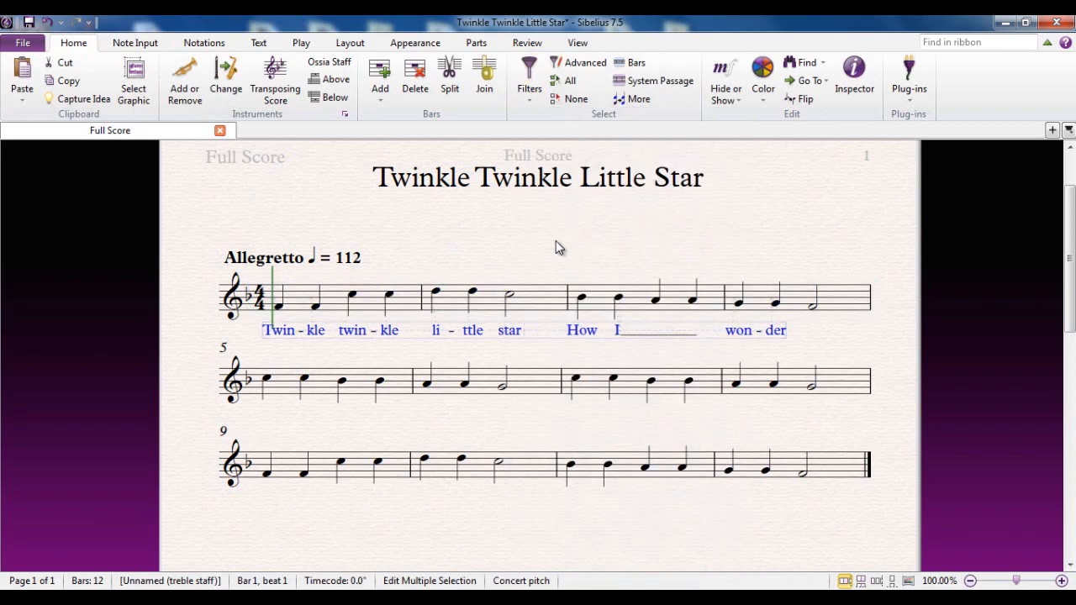
pyautogui.press('Delete')
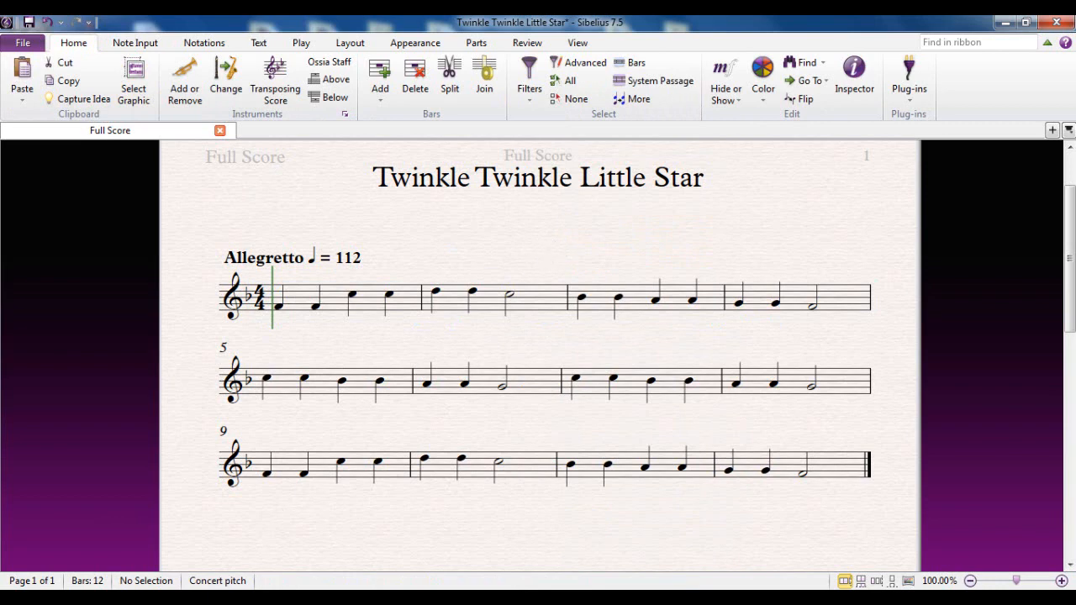
# Switch to the TTLS text file in Notepad, copy all of its lyrics text, and minimize it
pyautogui.hotkey('alt', 'Tab')
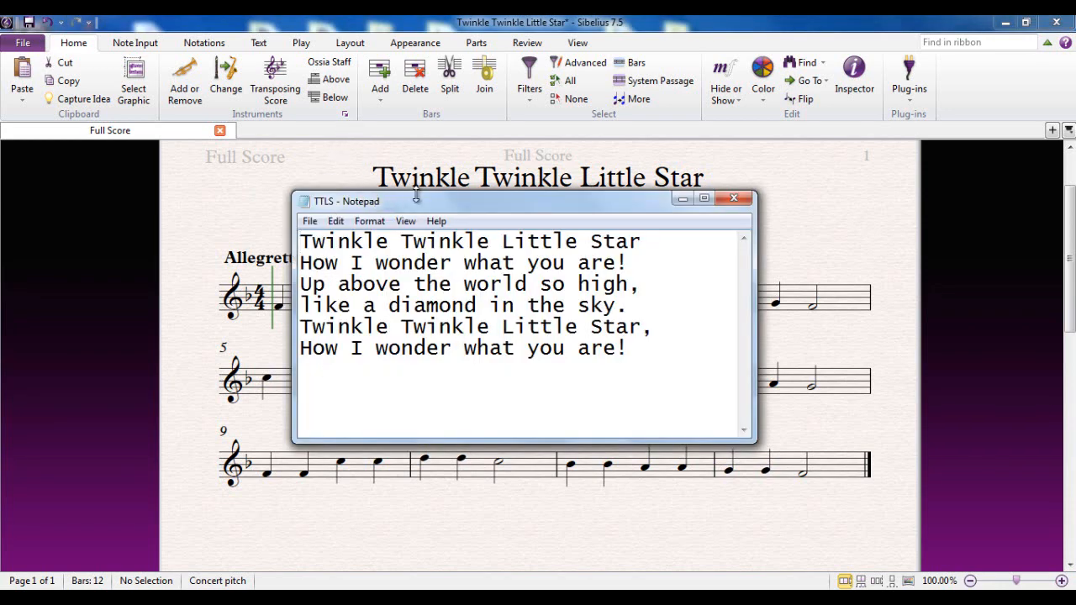
pyautogui.moveTo(436, 201); pyautogui.dragTo(446, 175)
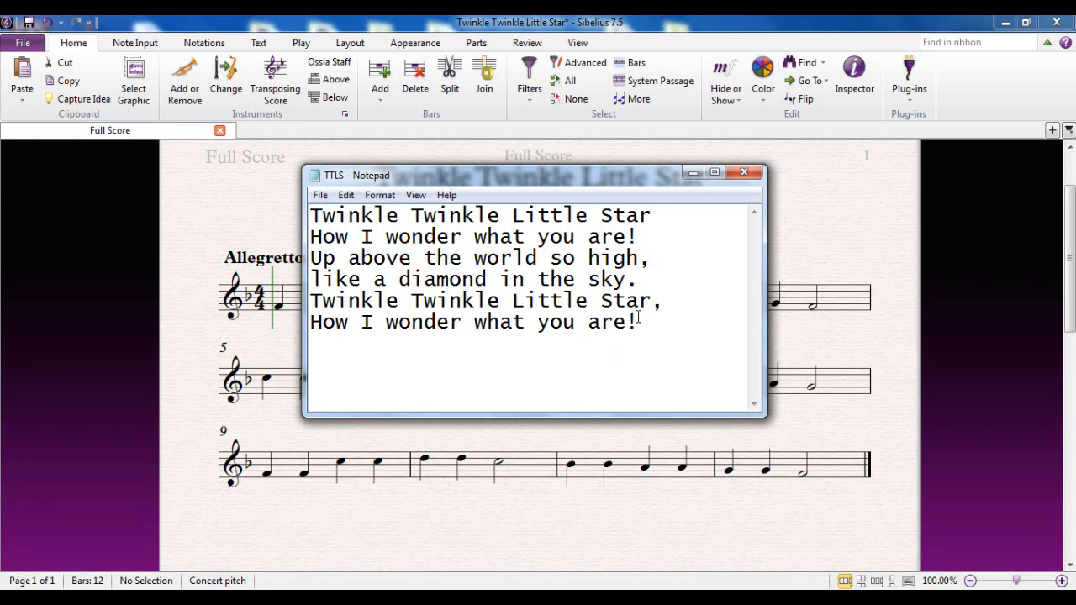
pyautogui.moveTo(639, 322); pyautogui.dragTo(600, 300)
pyautogui.moveTo(505, 278); pyautogui.dragTo(274, 220)
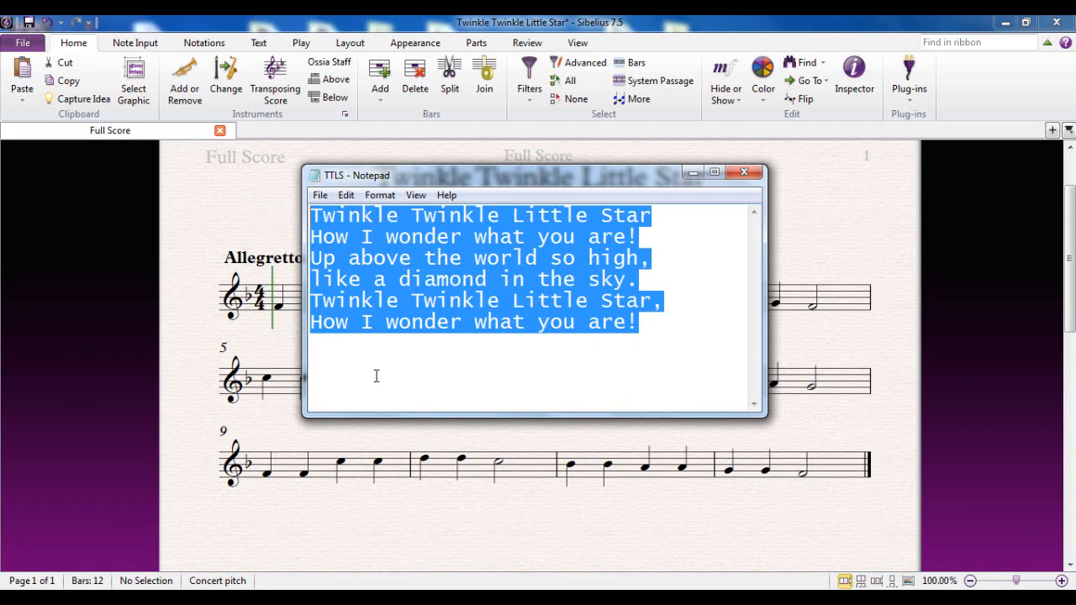
pyautogui.hotkey('ctrl', 'c')
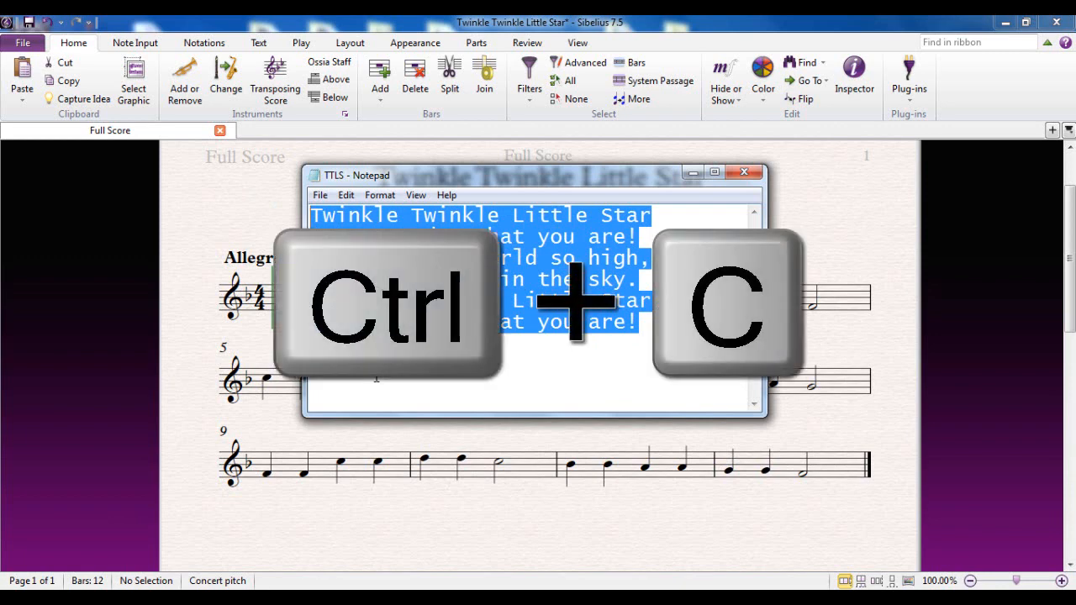
pyautogui.click(693, 174)
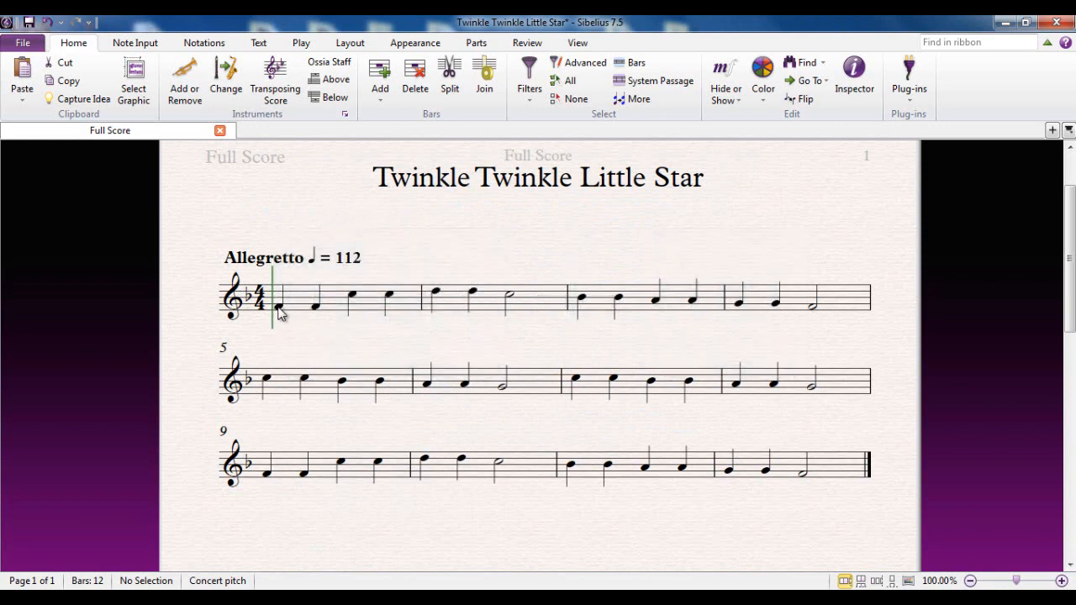
# Start lyrics line 1 on the first note and paste the copied lyrics syllable by syllable for "Twin-kle Twin-kle"
pyautogui.click(278, 307)
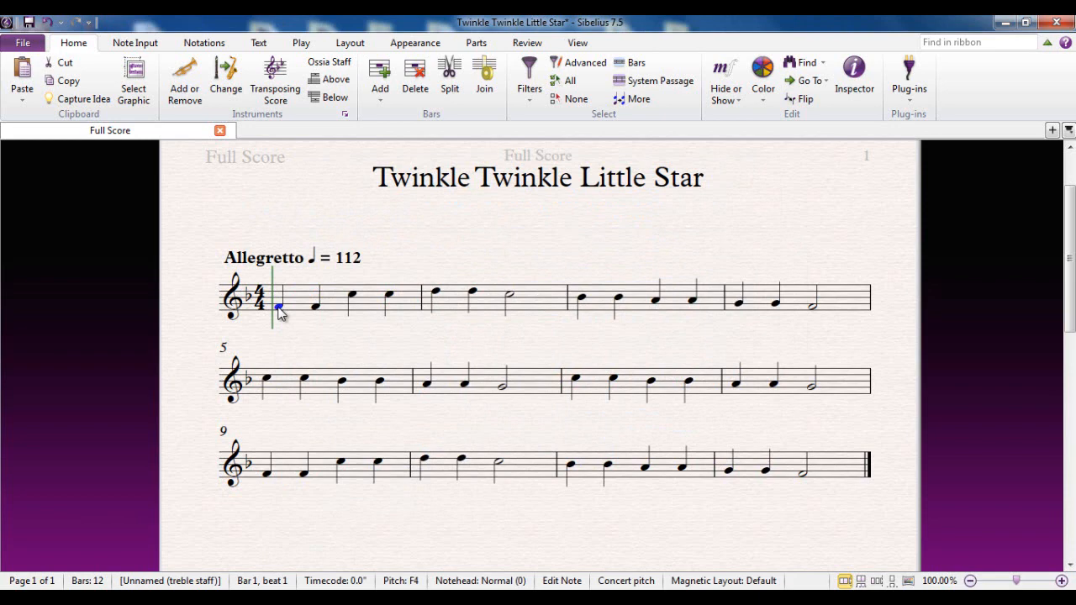
pyautogui.hotkey('ctrl', 'l')
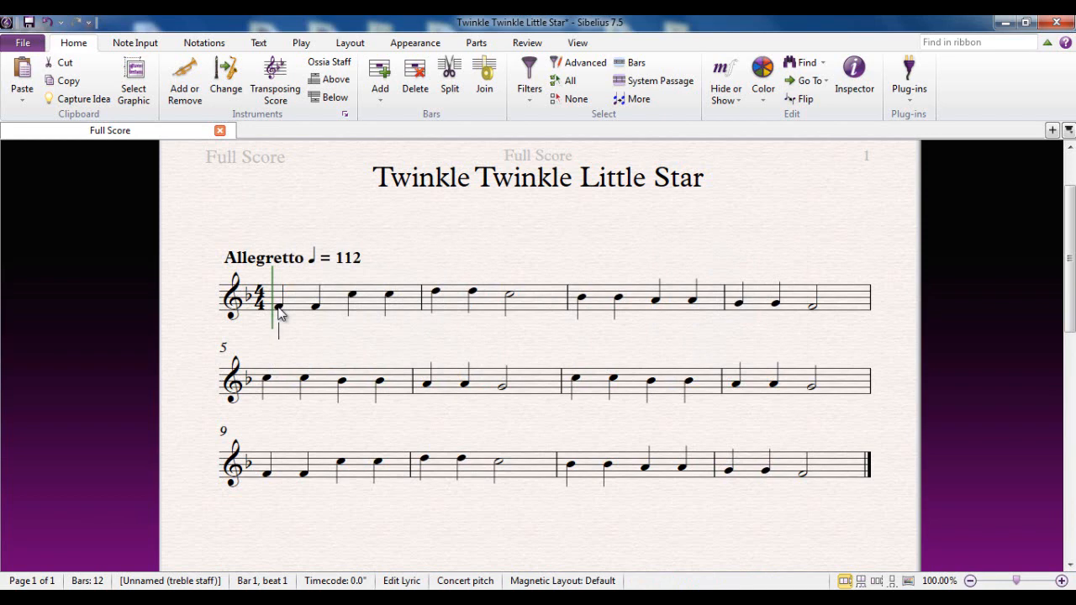
pyautogui.hotkey('ctrl', 'v')
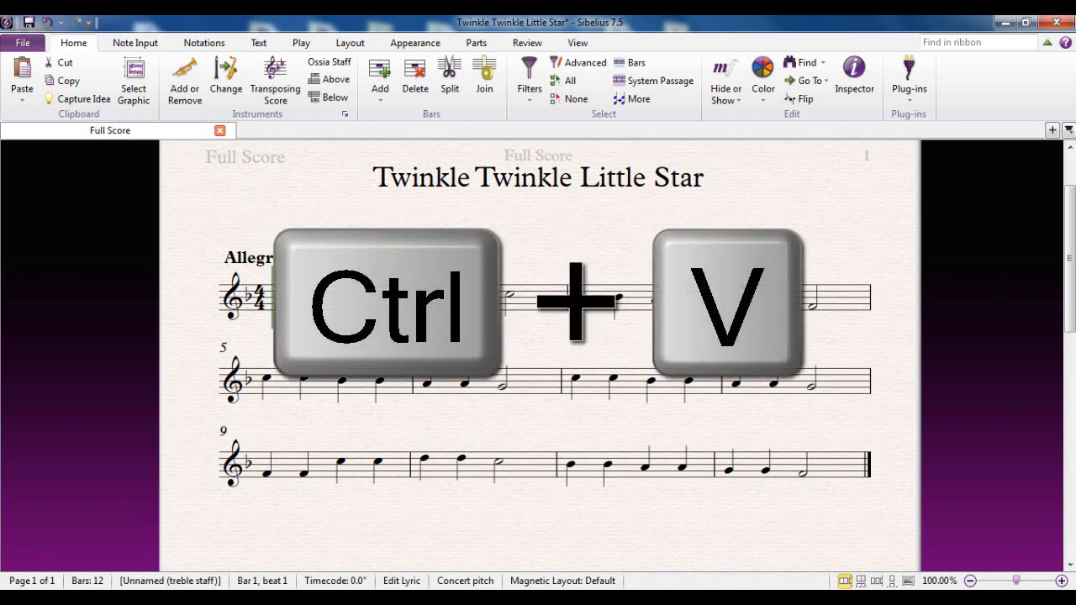
pyautogui.hotkey('ctrl', 'v')
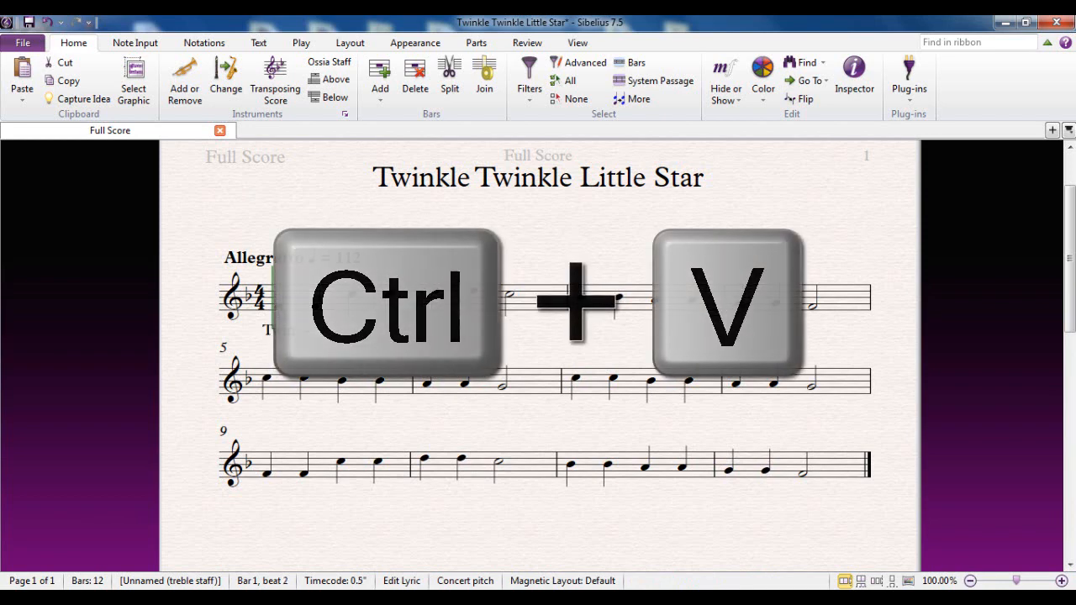
pyautogui.hotkey('ctrl', 'v')
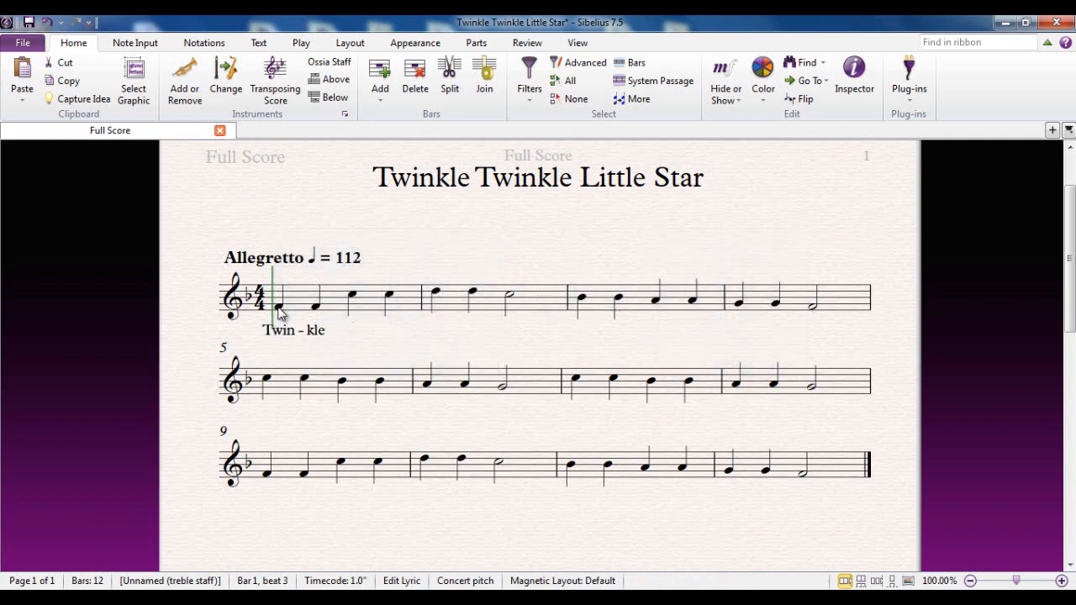
pyautogui.hotkey('ctrl', 'v')
pyautogui.hotkey('ctrl', 'v')
# Enter the lyrics "Lit-tle Star How I won-der what you are! Up" under the following notes
pyautogui.write('Lit-tle ')
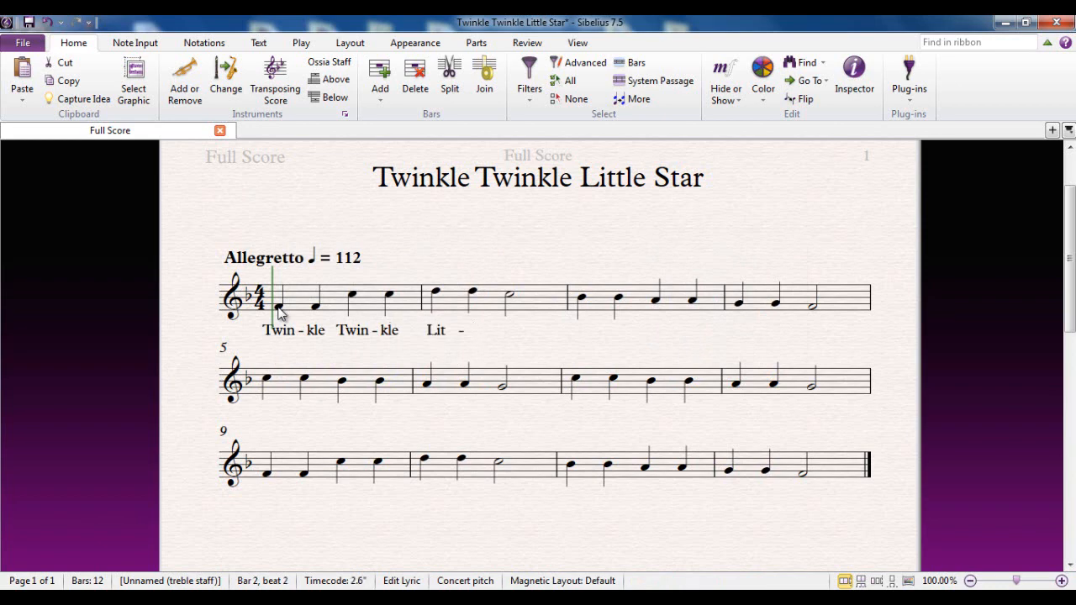
pyautogui.write('Star How I won-')
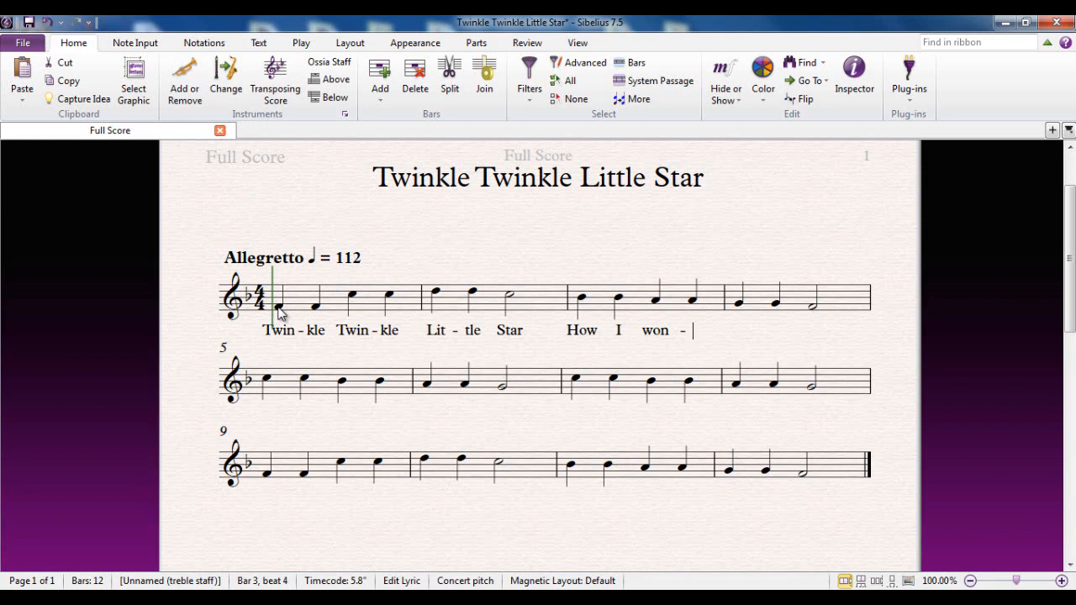
pyautogui.write('der ')
pyautogui.write('what you are! ')
pyautogui.write('Up ')
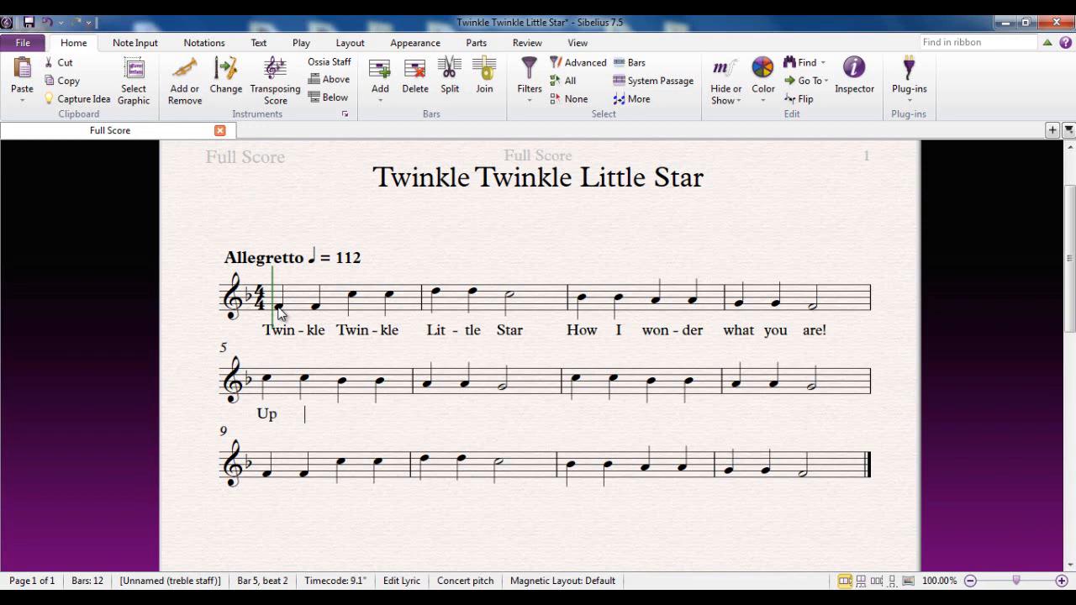
pyautogui.write('a-')
# Continue the lyrics with "a-bove the world" in the second system and finish lyric entry
pyautogui.press('space')
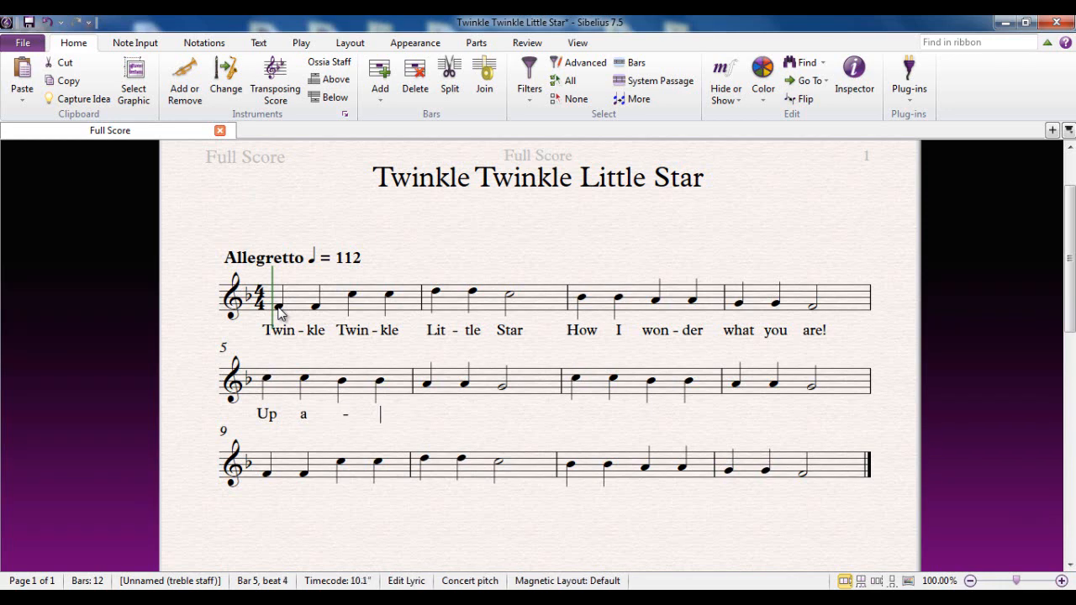
pyautogui.write('- ')
pyautogui.write('bove')
pyautogui.press('space')
pyautogui.write('the')
pyautogui.press('space')
pyautogui.write('world')
pyautogui.press('space')
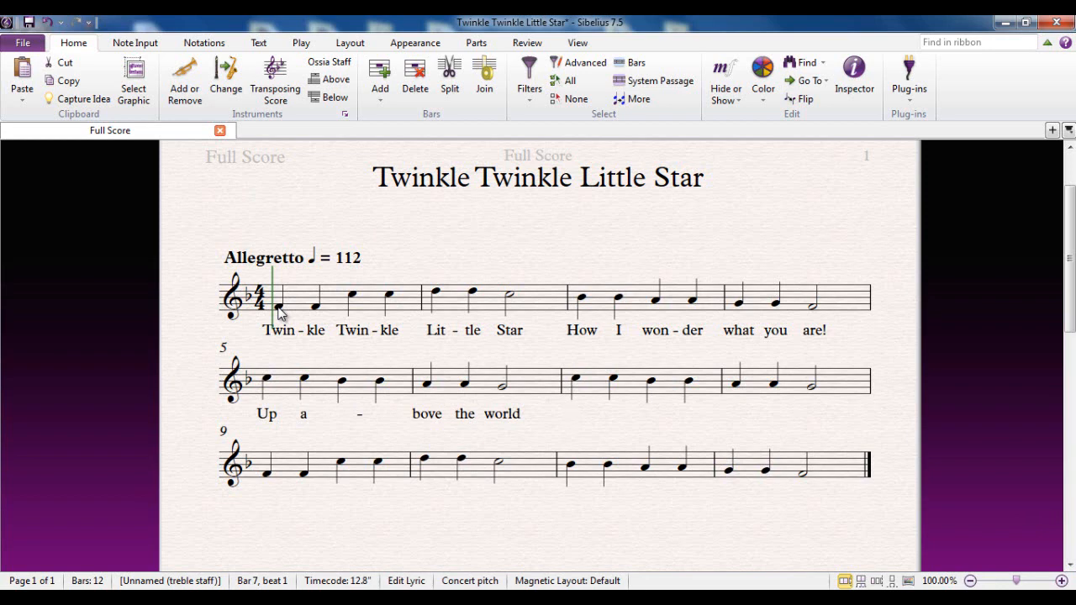
pyautogui.press('Escape')
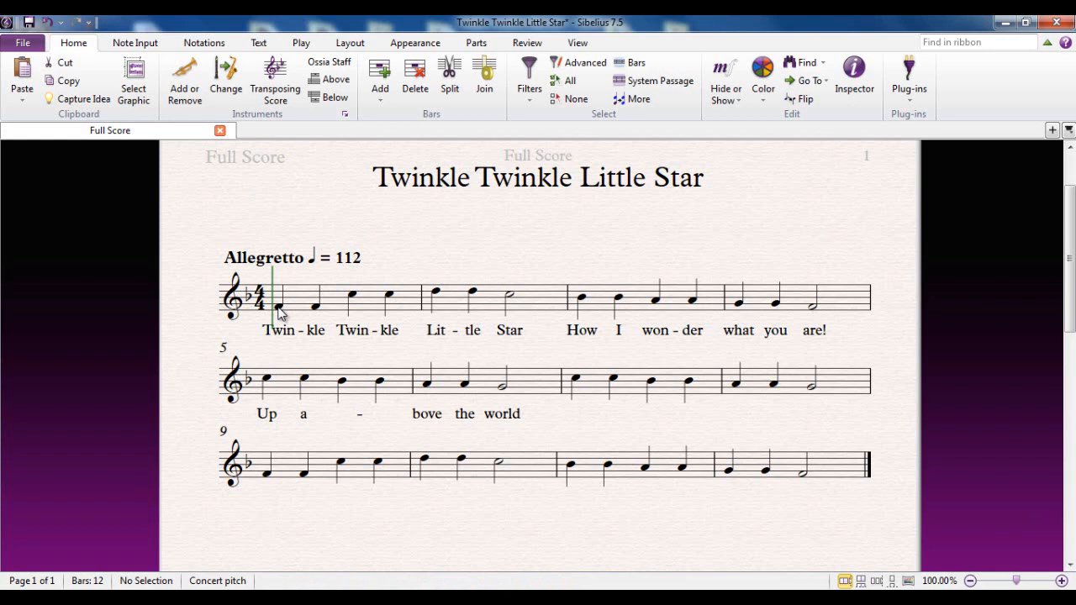
# Select bars 1 to 6, filter the selection to lyrics only, and delete the existing lyrics
pyautogui.click(335, 308)
pyautogui.keyDown('shift'); pyautogui.click(558, 386); pyautogui.keyUp('shift')
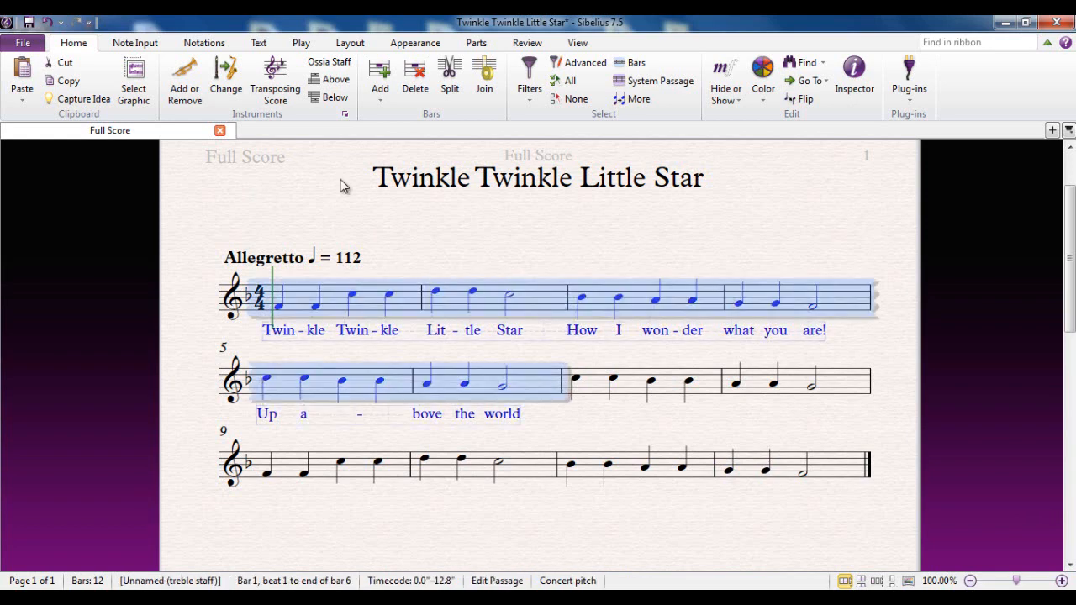
pyautogui.click(527, 80)
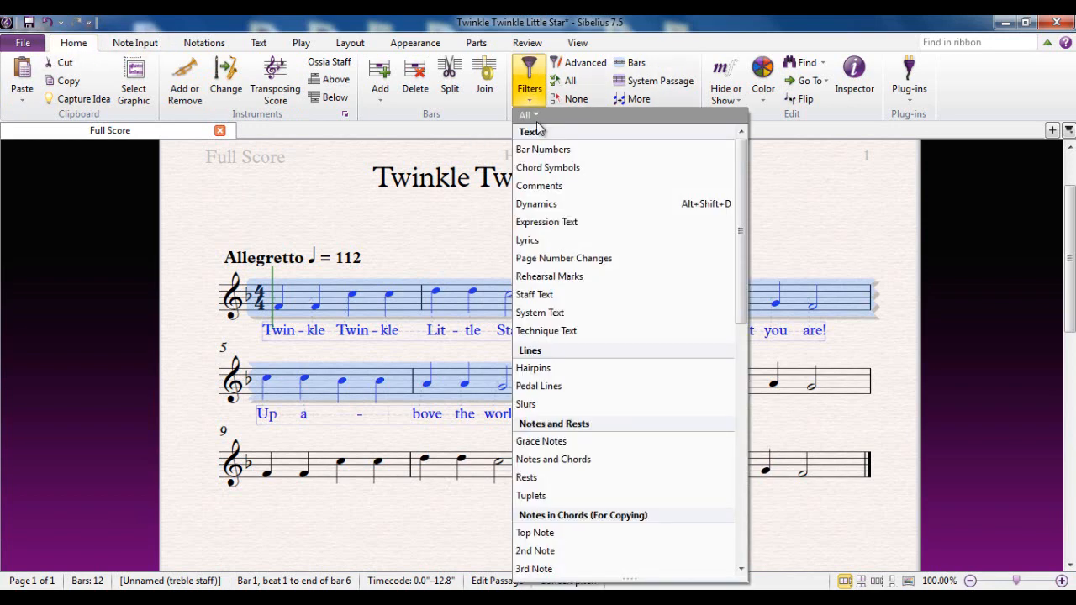
pyautogui.click(550, 242)
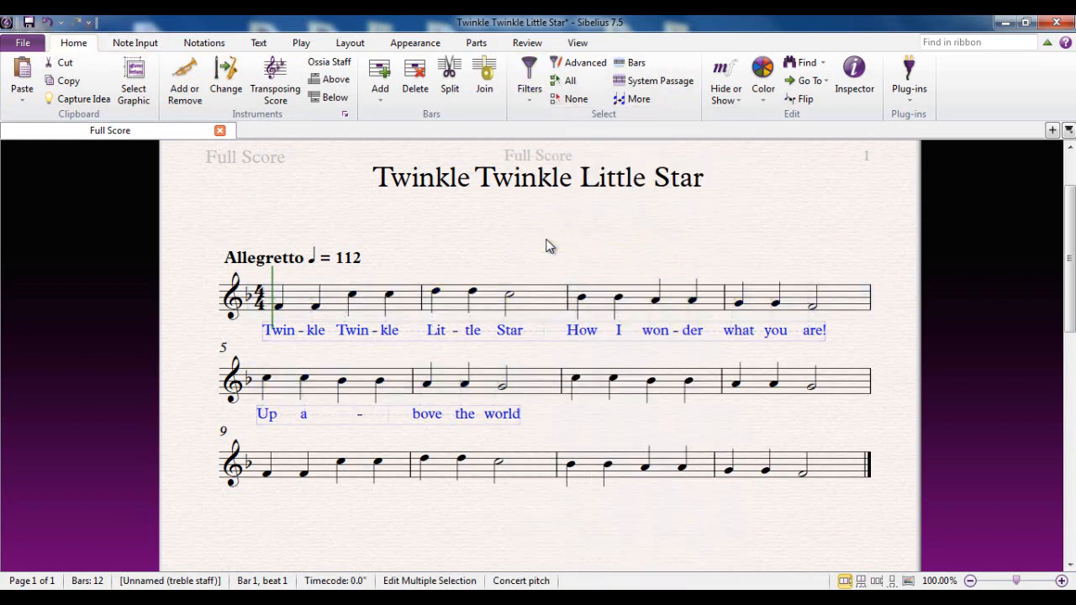
pyautogui.press('Delete')
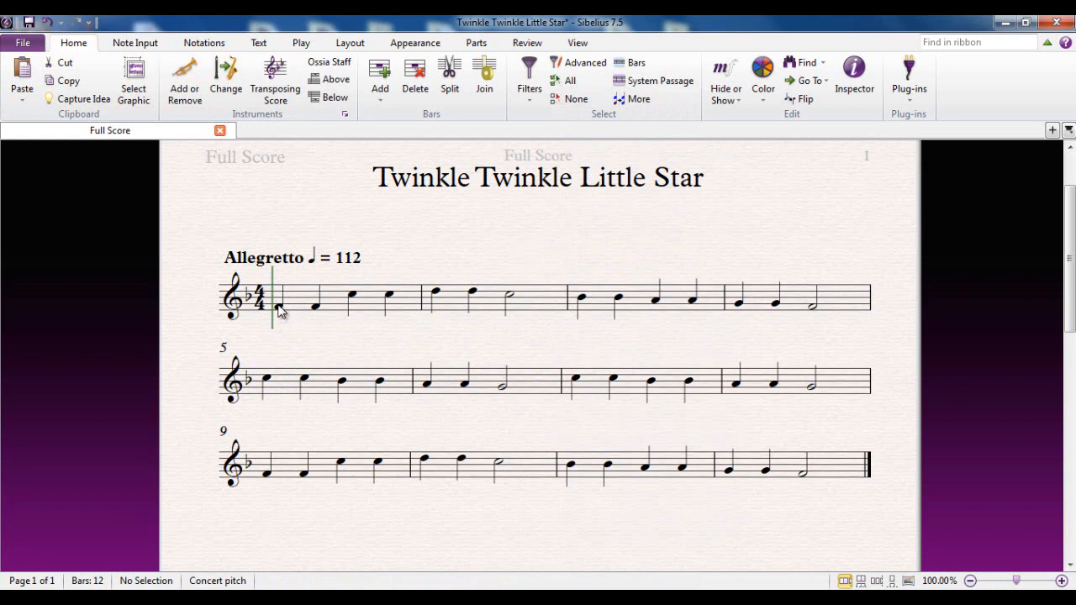
# Select the whole score and create lyrics from the TTLS.txt text file in English as Lyrics line 1
pyautogui.click(332, 309)
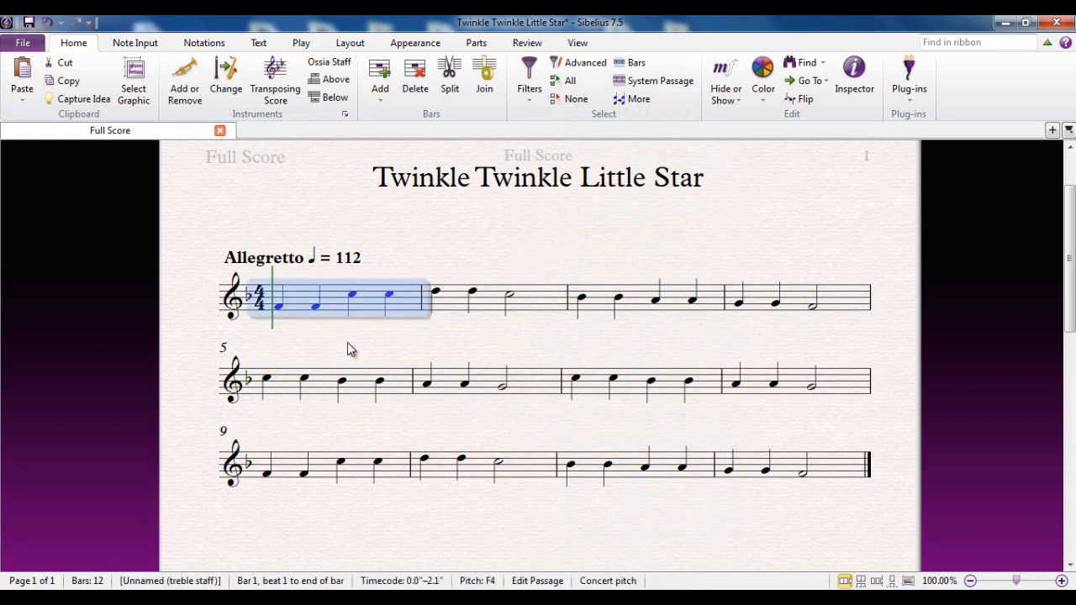
pyautogui.keyDown('shift'); pyautogui.click(838, 474); pyautogui.keyUp('shift')
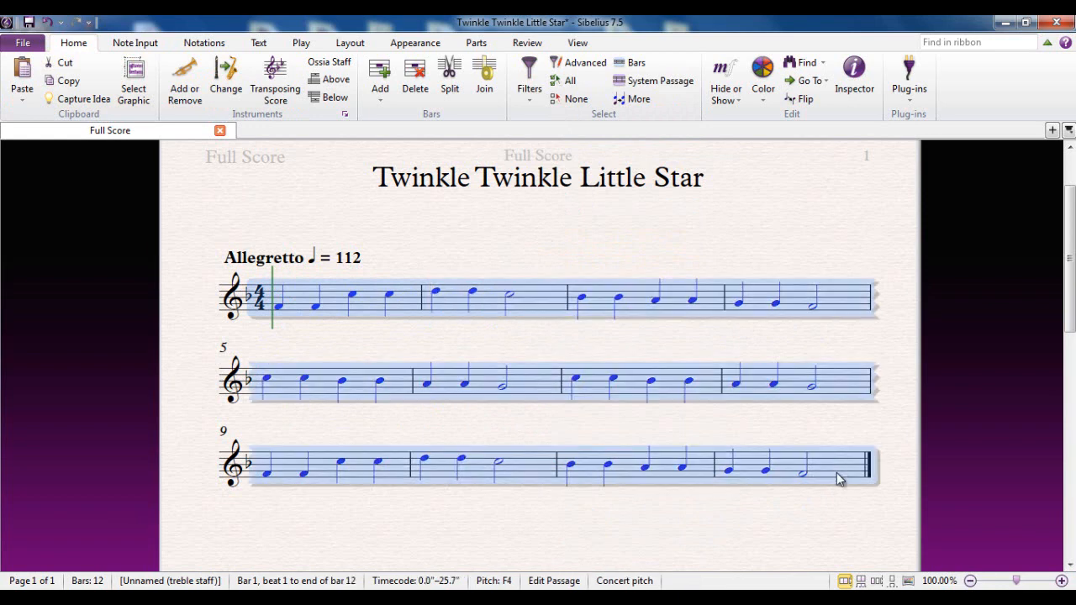
pyautogui.click(259, 43)
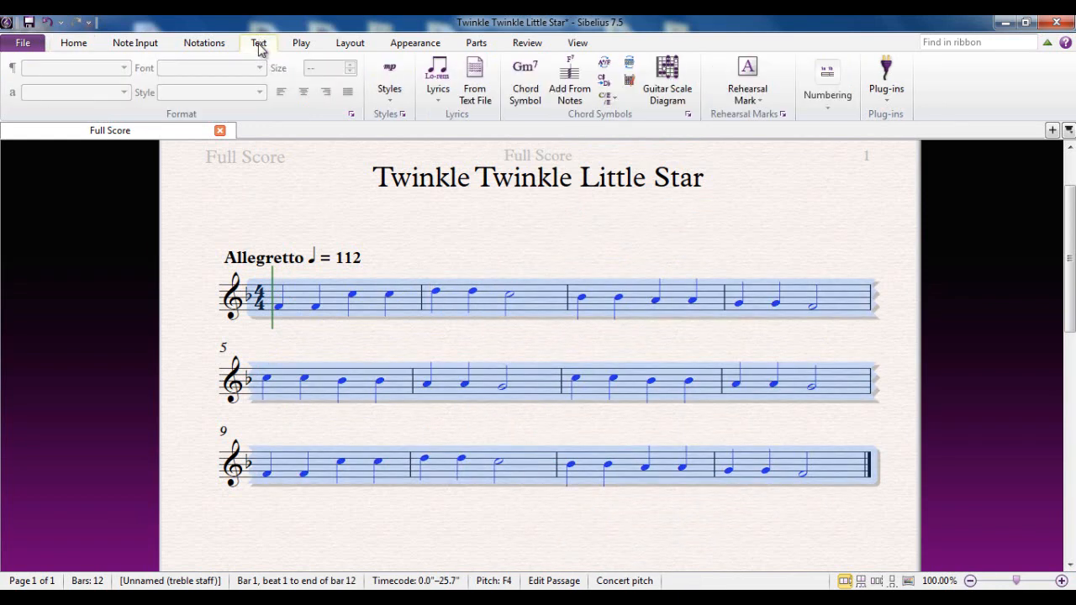
pyautogui.click(474, 103)
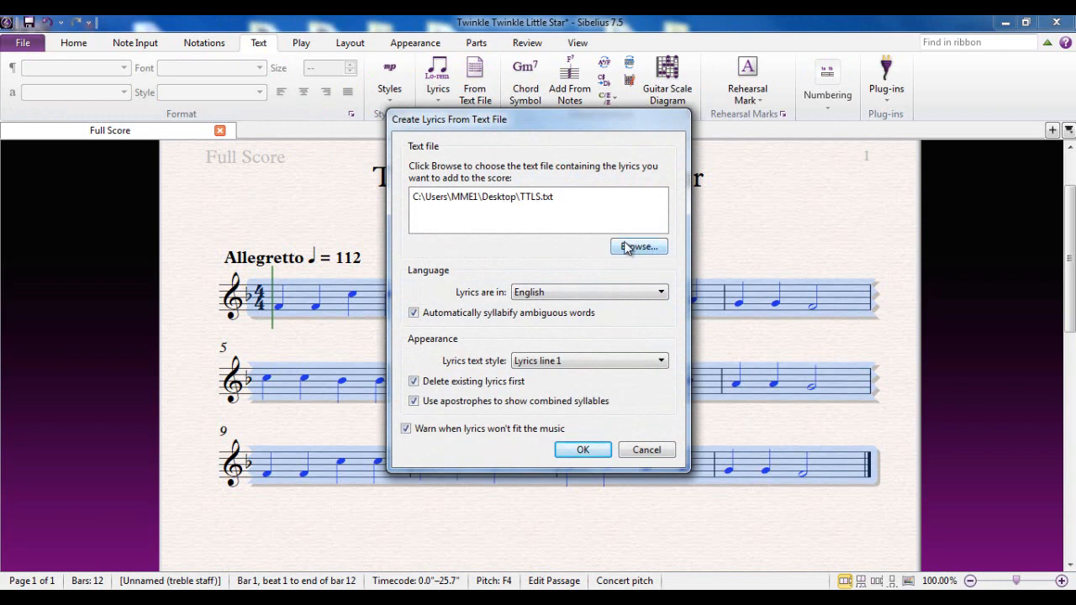
pyautogui.click(574, 296)
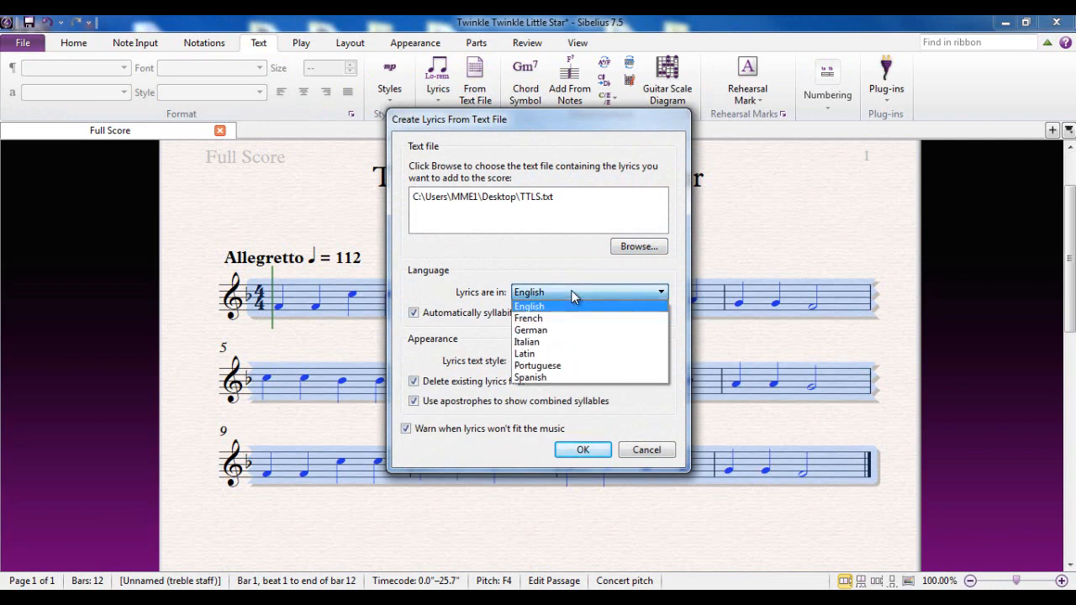
pyautogui.click(574, 296)
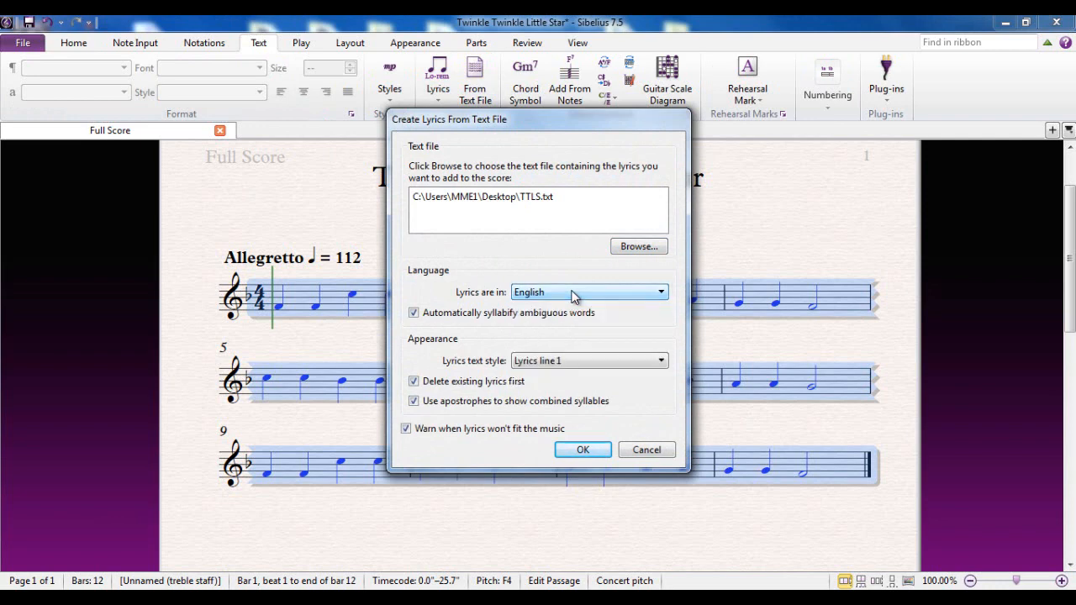
pyautogui.click(572, 294)
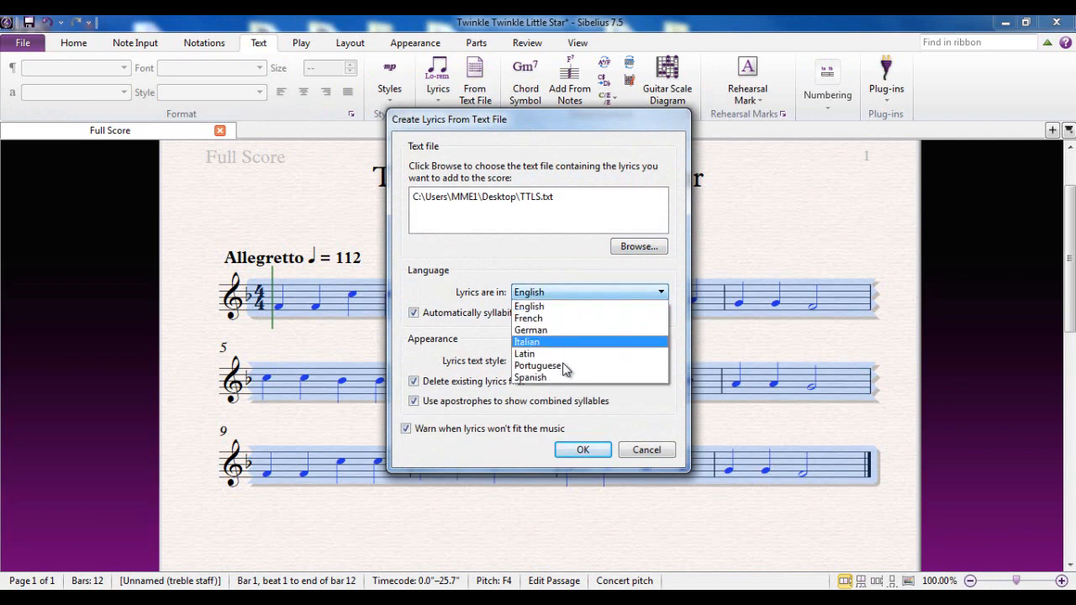
pyautogui.click(572, 294)
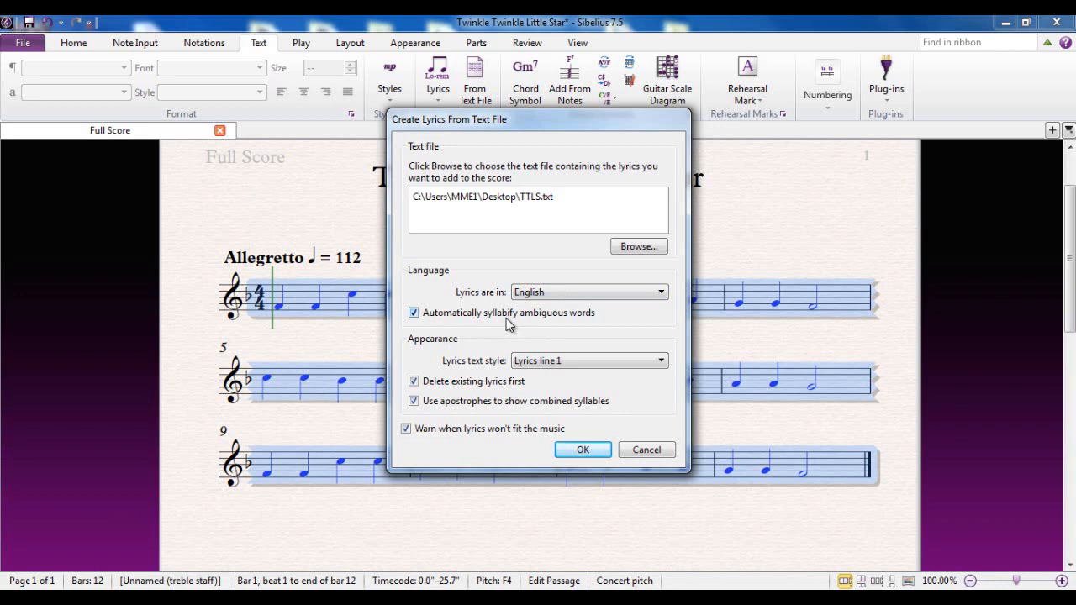
pyautogui.click(538, 363)
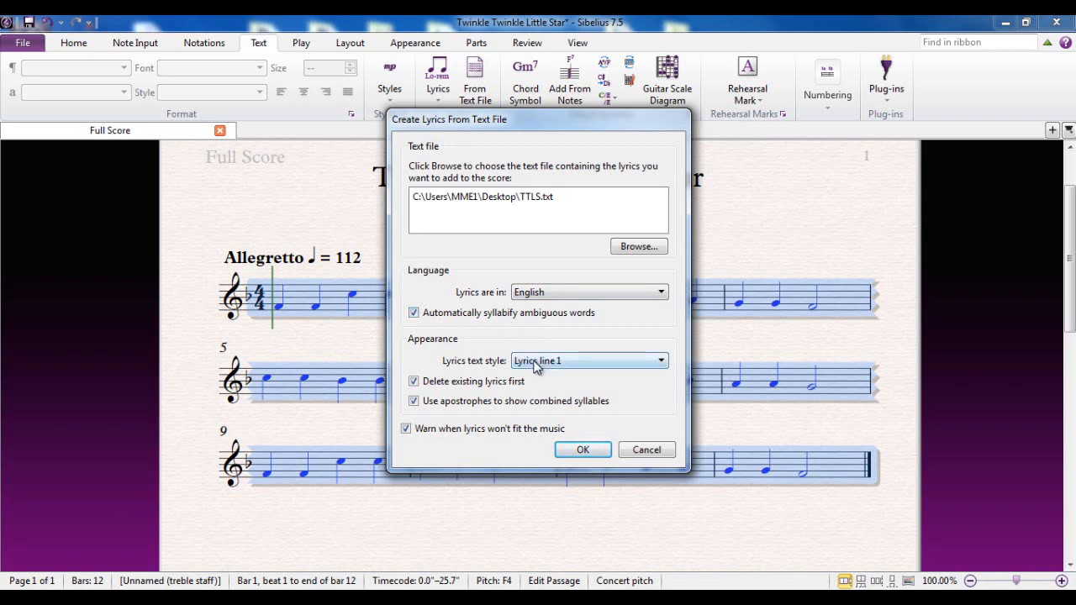
pyautogui.click(481, 389)
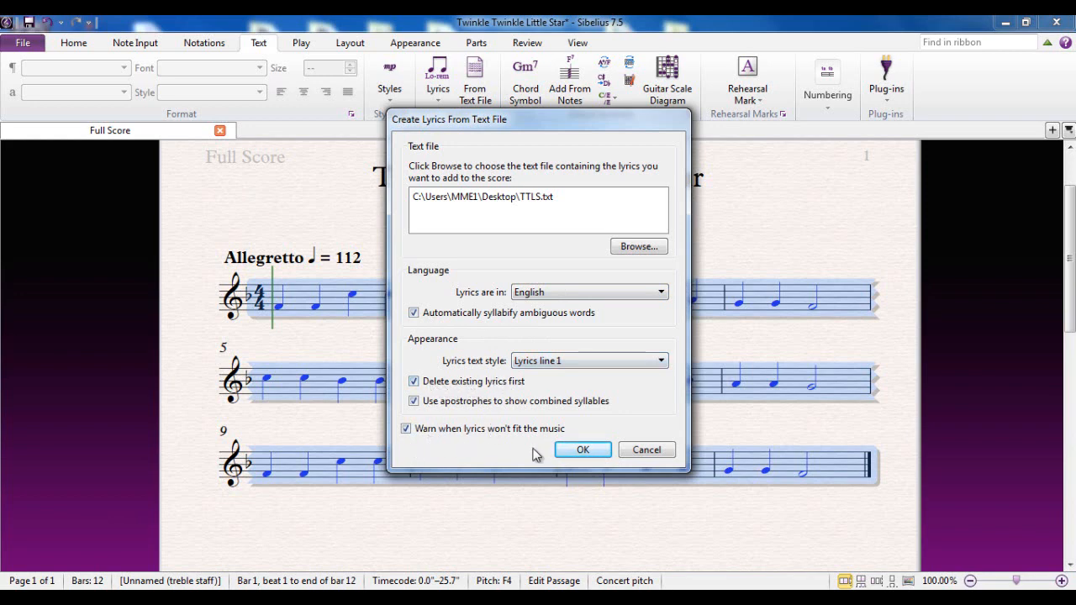
pyautogui.click(584, 451)
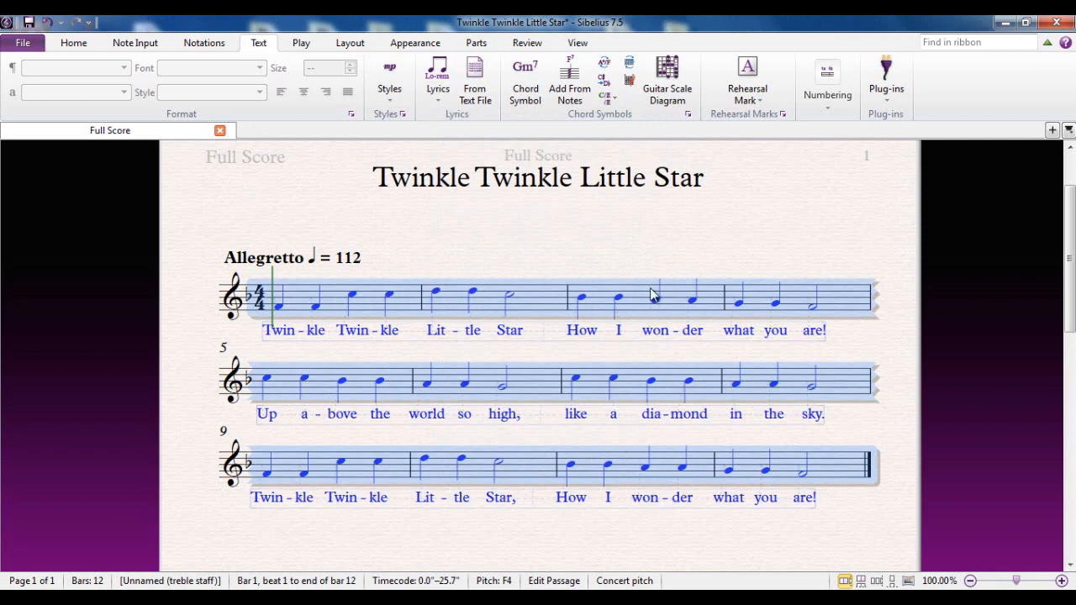
# Deselect the score and undo the imported lyrics
pyautogui.click(644, 253)
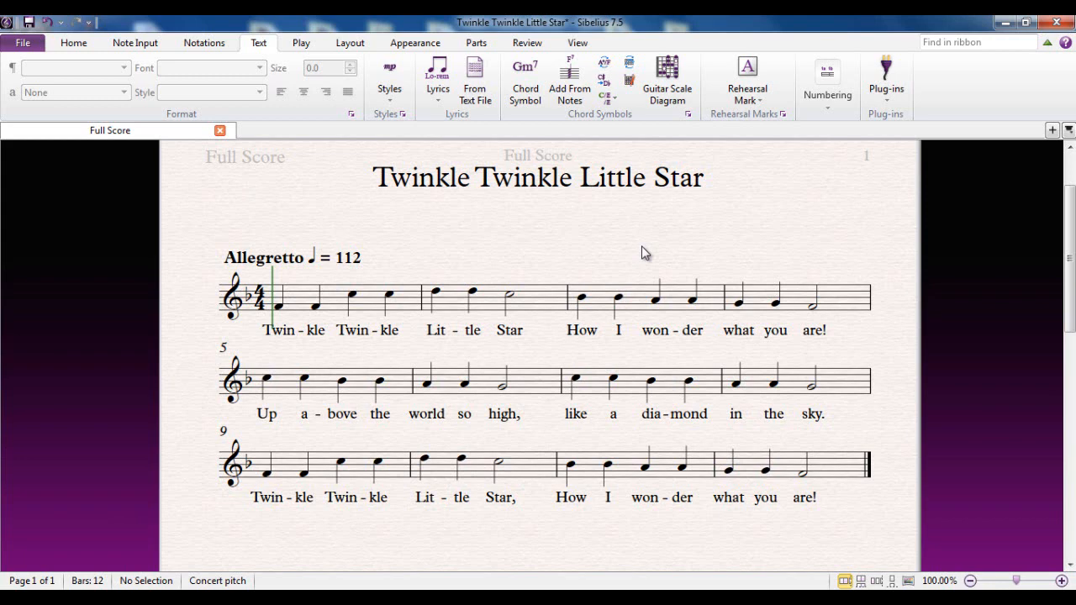
pyautogui.hotkey('ctrl', 'z')
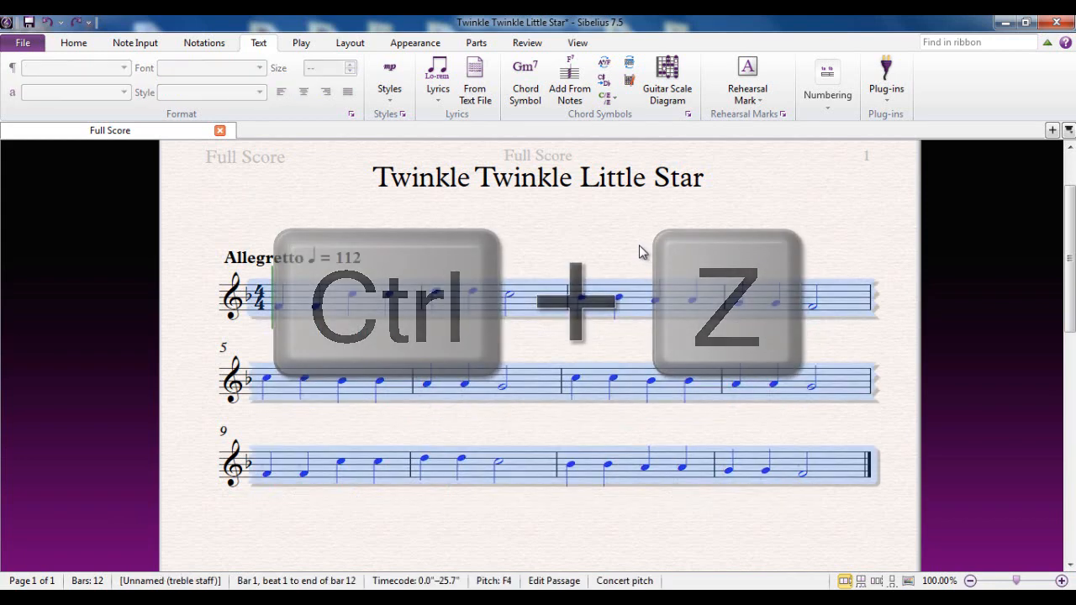
pyautogui.press('Escape')
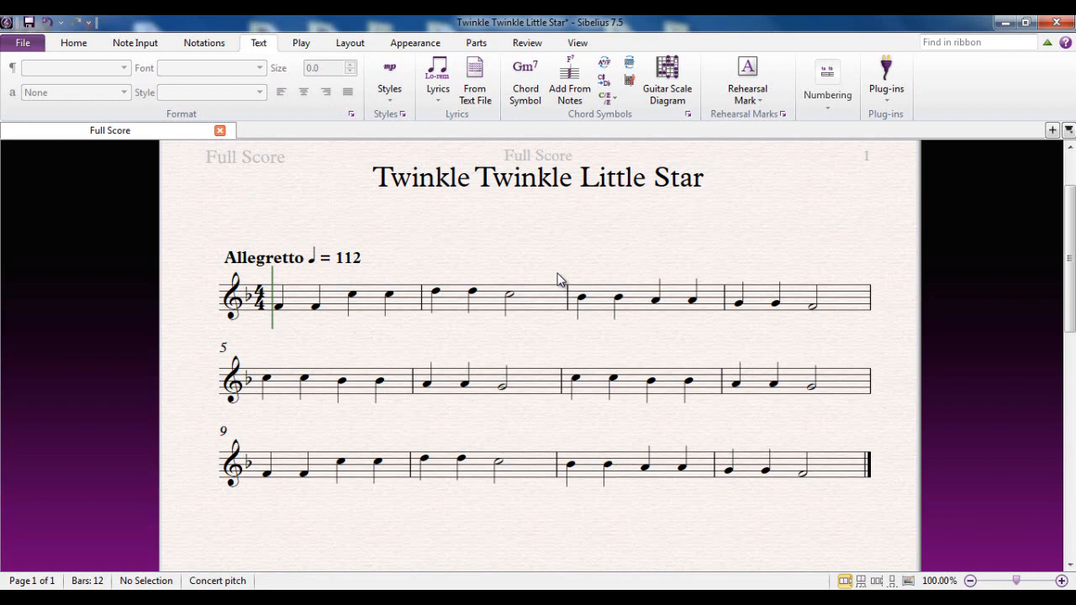
# Add a slur from the second note of bar 3 to the following note
pyautogui.click(618, 299)
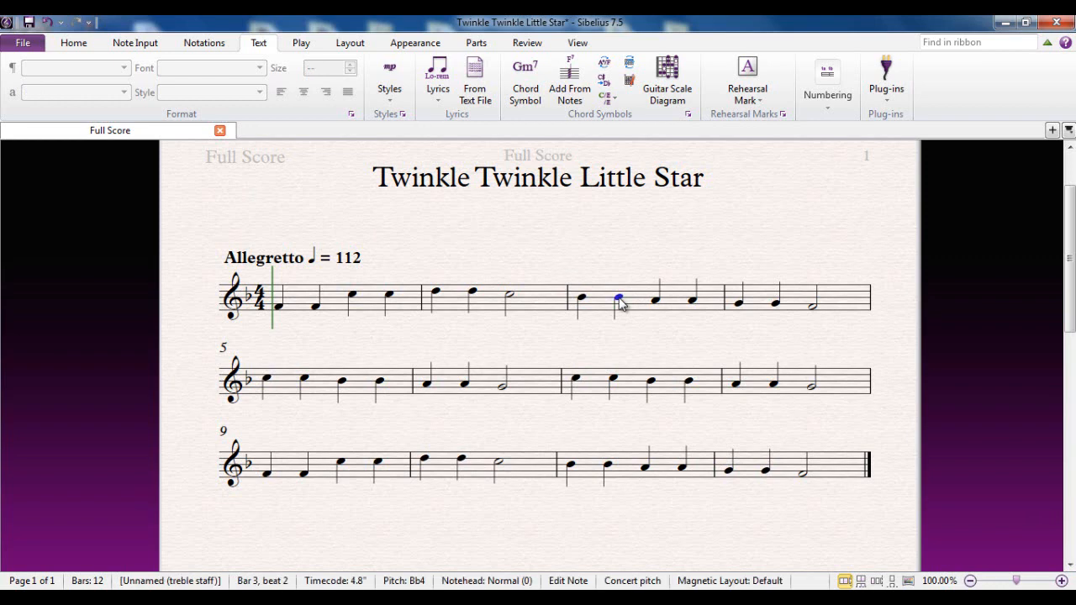
pyautogui.press('s')
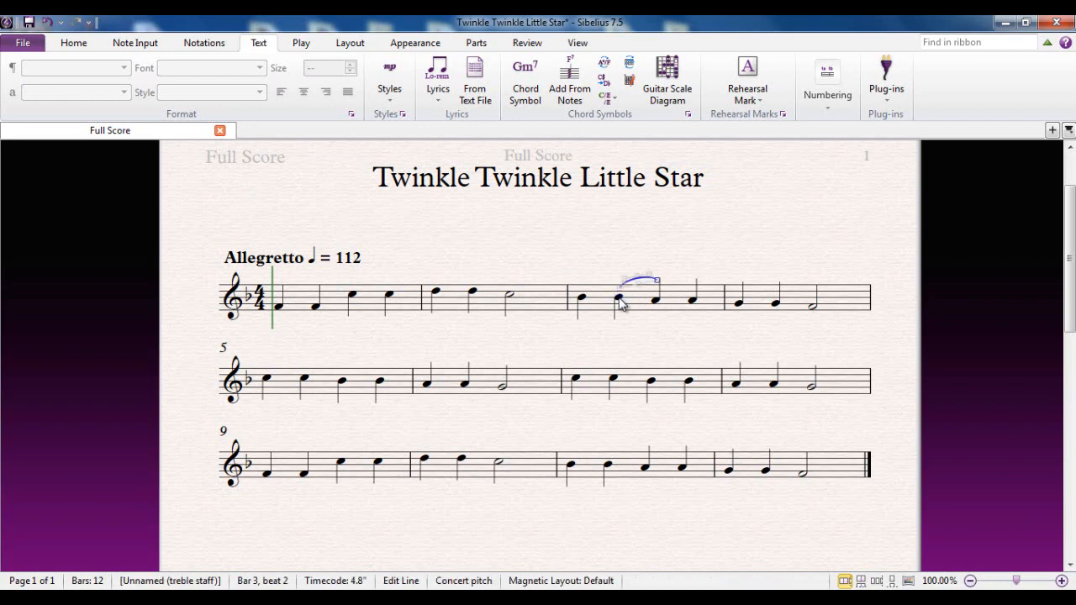
pyautogui.click(598, 260)
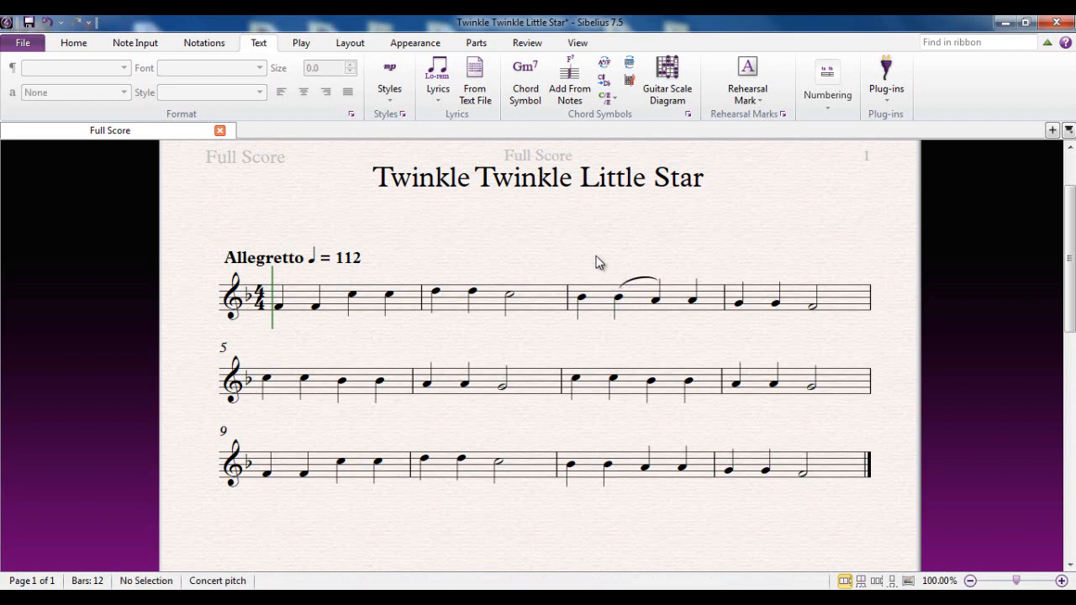
# Select the whole score again and create lyrics from the TTLS.txt text file, choosing to proceed anyway
pyautogui.click(404, 304)
pyautogui.keyDown('shift'); pyautogui.click(836, 474); pyautogui.keyUp('shift')
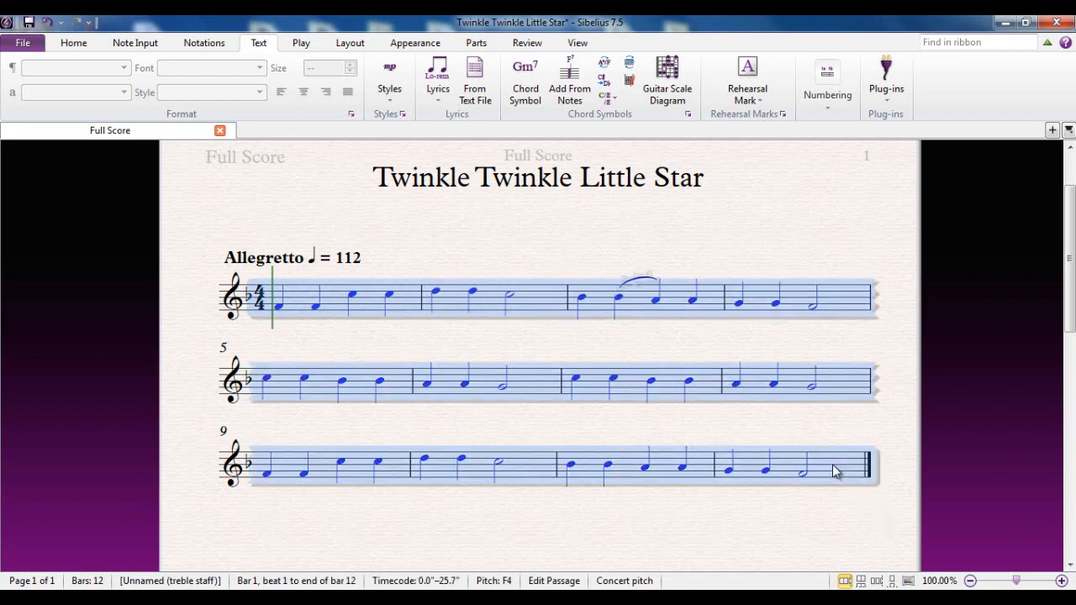
pyautogui.click(476, 84)
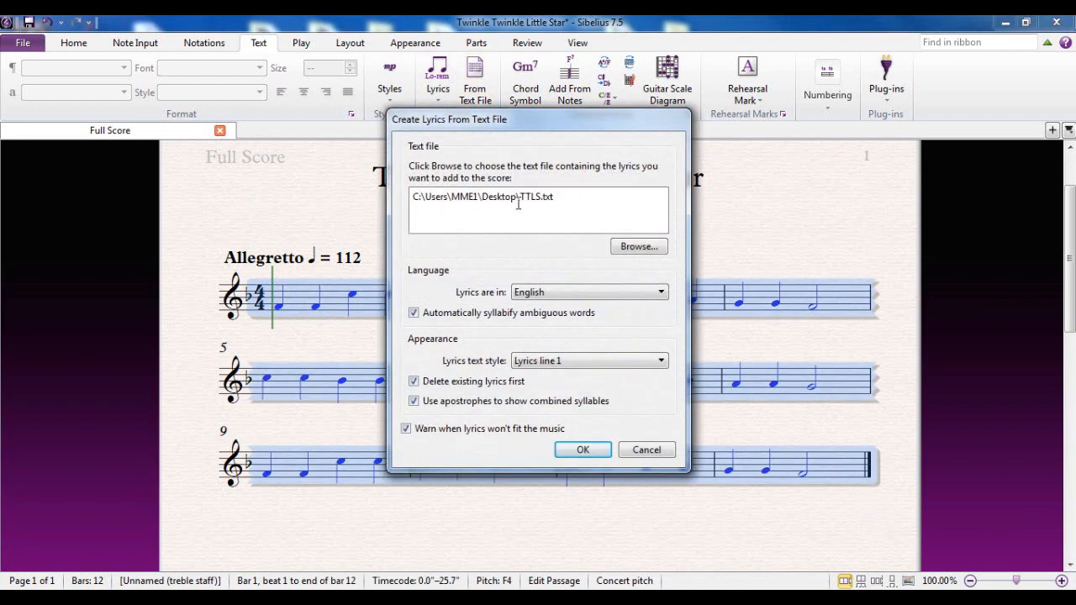
pyautogui.click(582, 452)
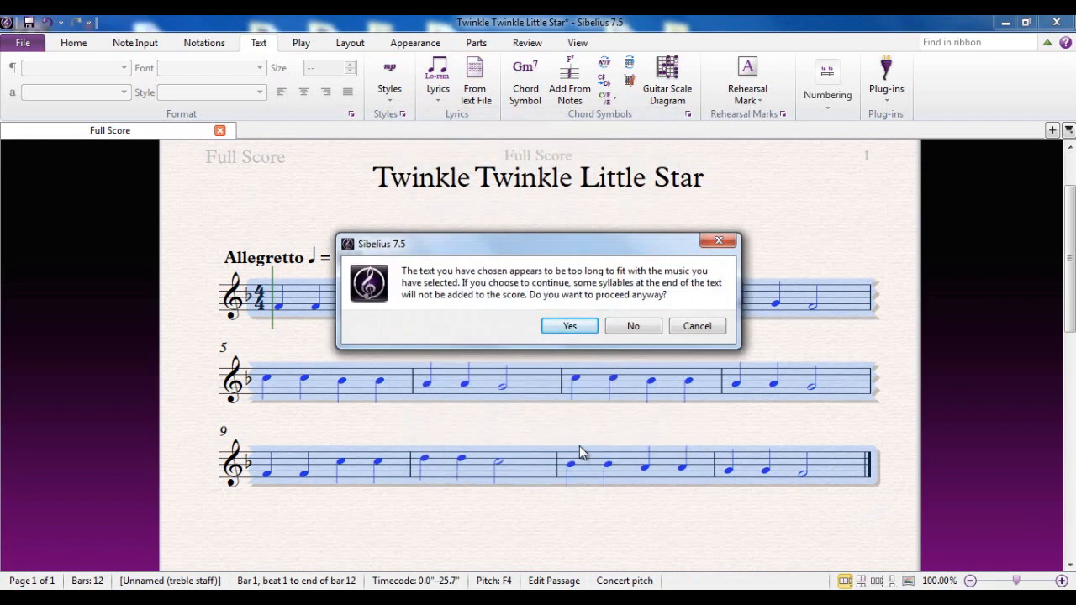
pyautogui.moveTo(482, 247); pyautogui.dragTo(492, 460)
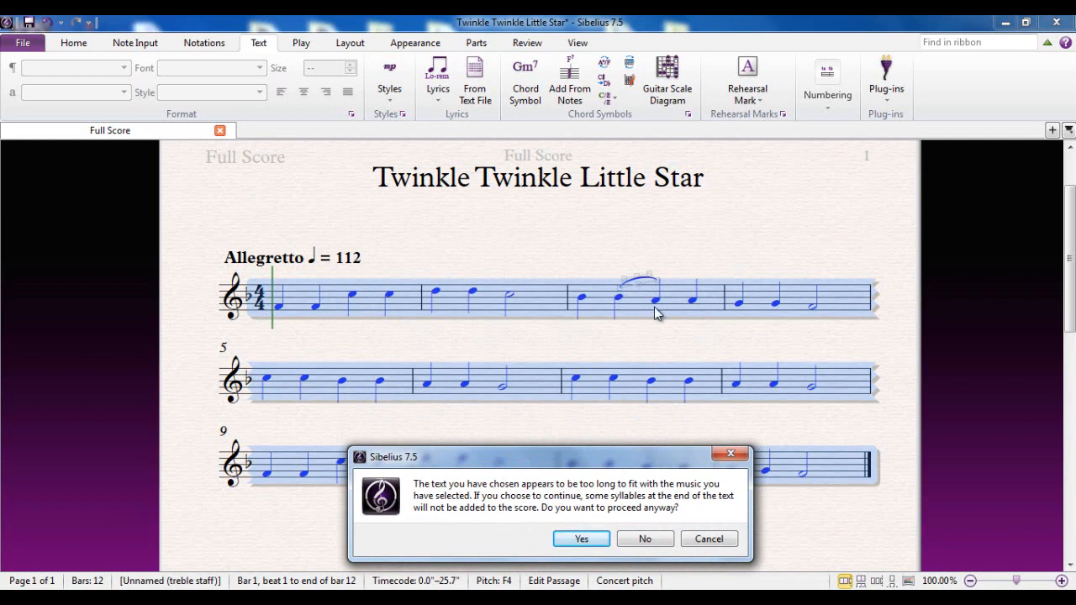
pyautogui.moveTo(658, 463); pyautogui.dragTo(602, 251)
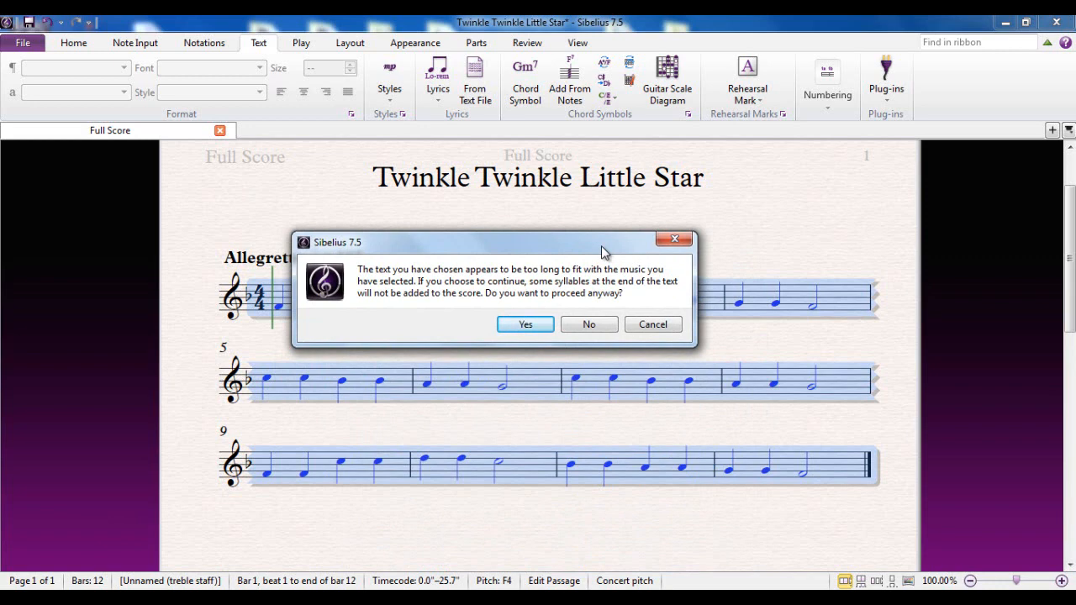
pyautogui.click(525, 324)
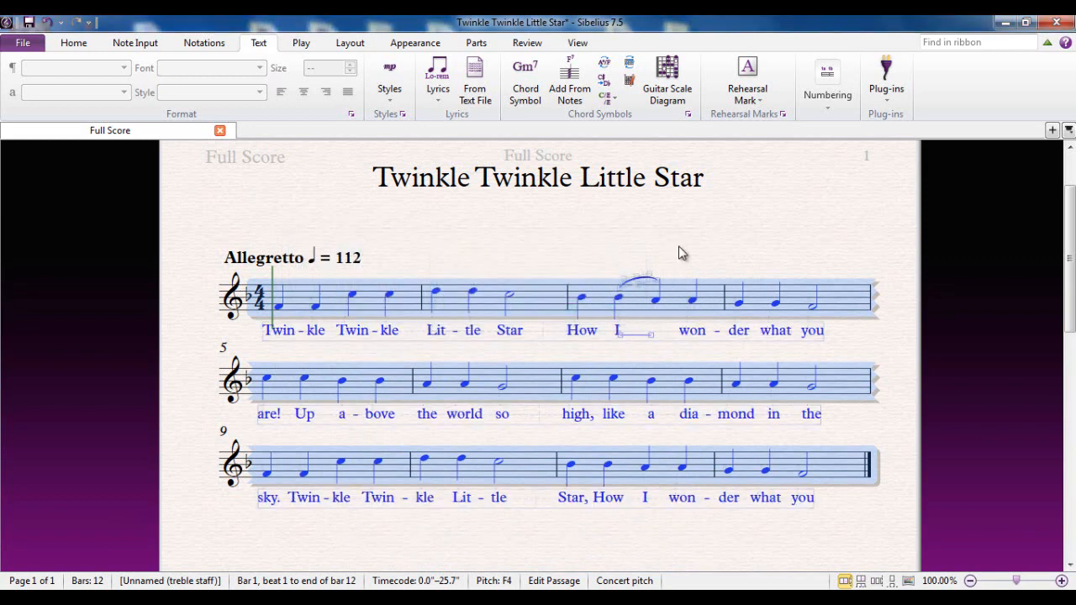
pyautogui.click(678, 248)
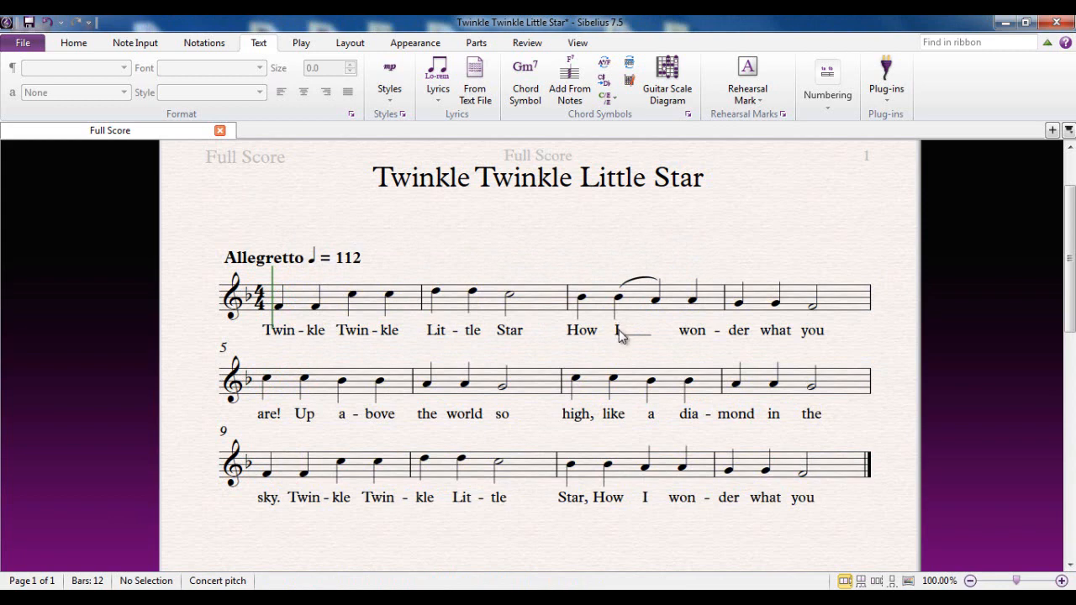